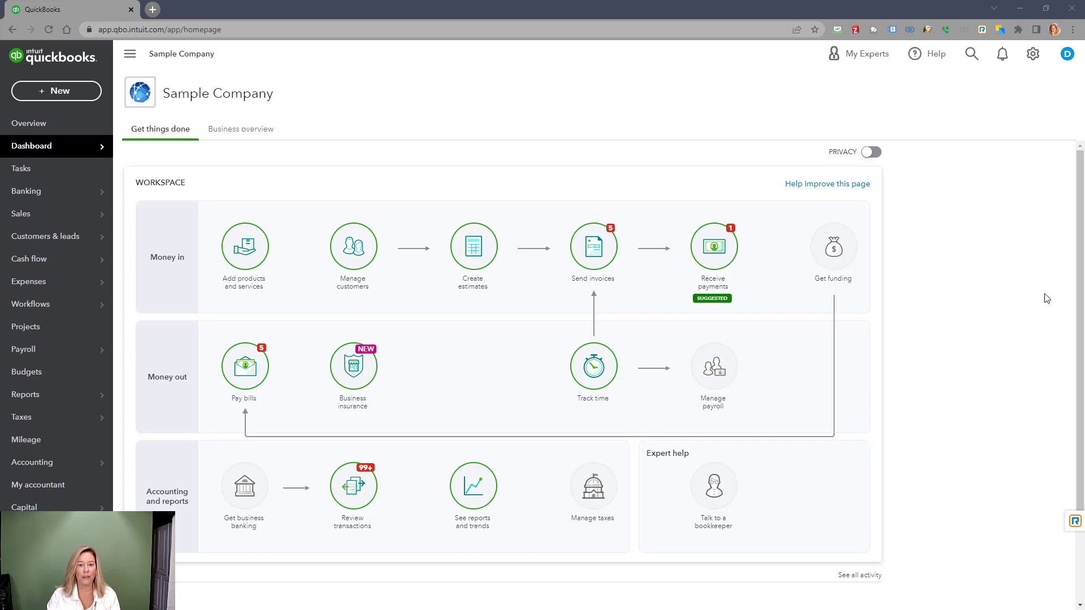
Open the Payments section of Account and Settings from the gear menu
{"action": "left_click", "coordinate": [1033, 54]}
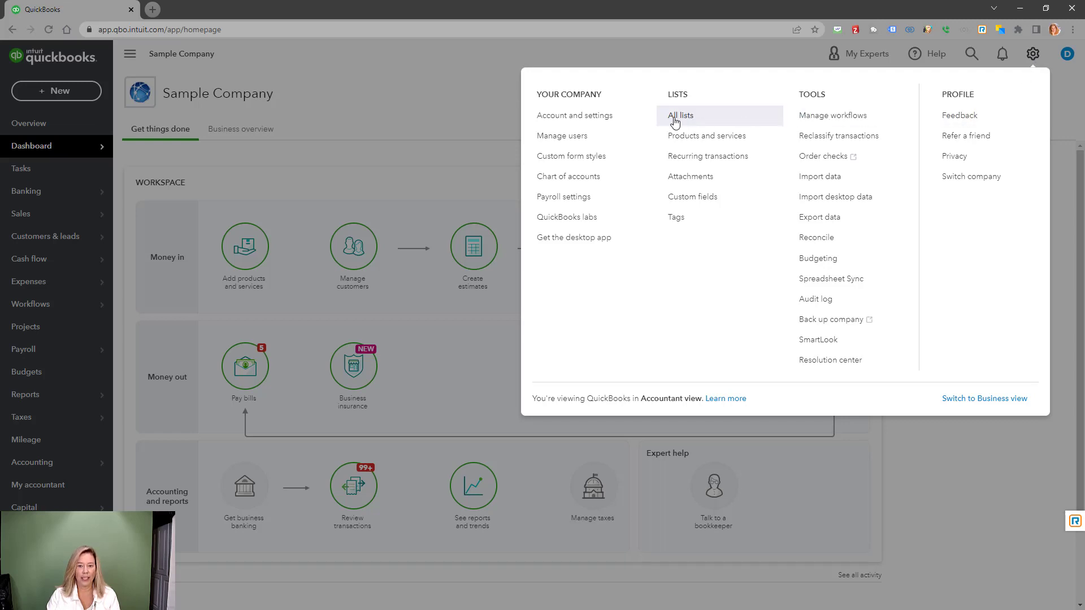
{"action": "left_click", "coordinate": [634, 122]}
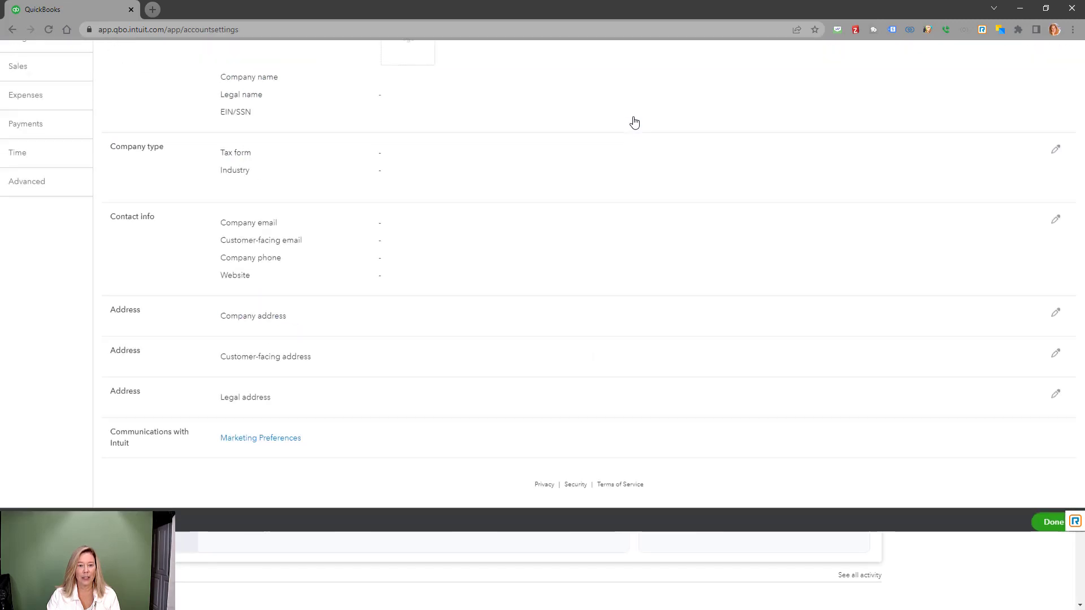
{"action": "left_click", "coordinate": [17, 238]}
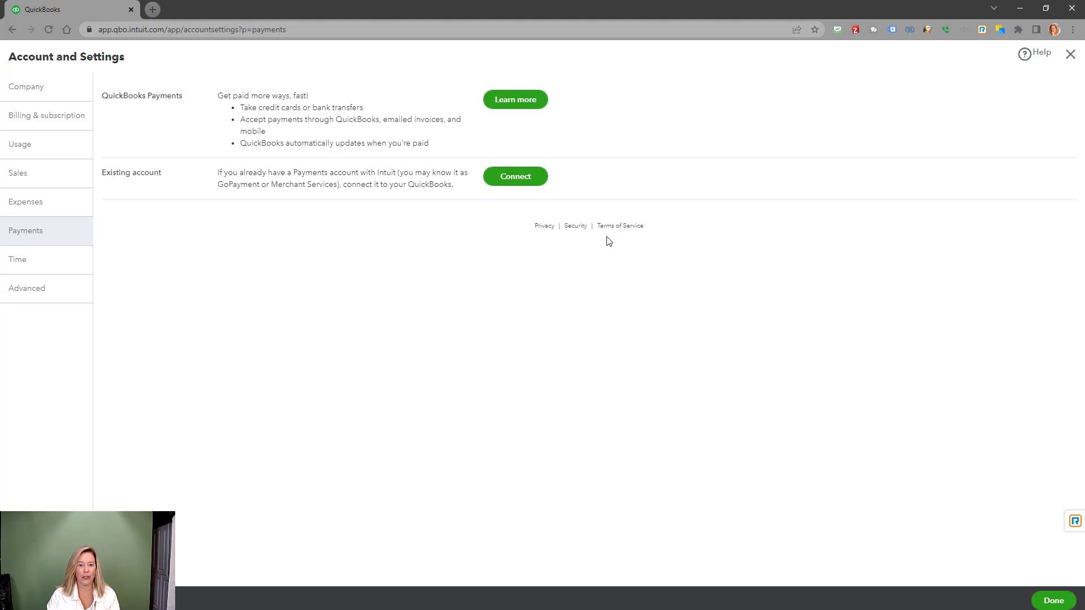
Dismiss the Connect dialog, then view QuickBooks Payments fees and pricing via Learn more and See rates
{"action": "left_click", "coordinate": [526, 186]}
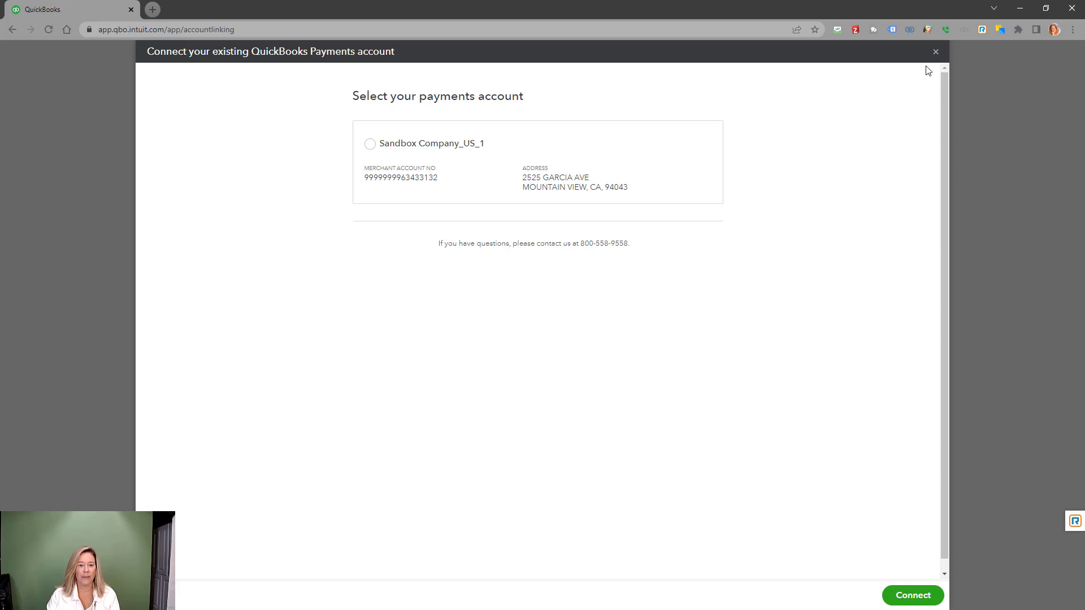
{"action": "left_click", "coordinate": [935, 51]}
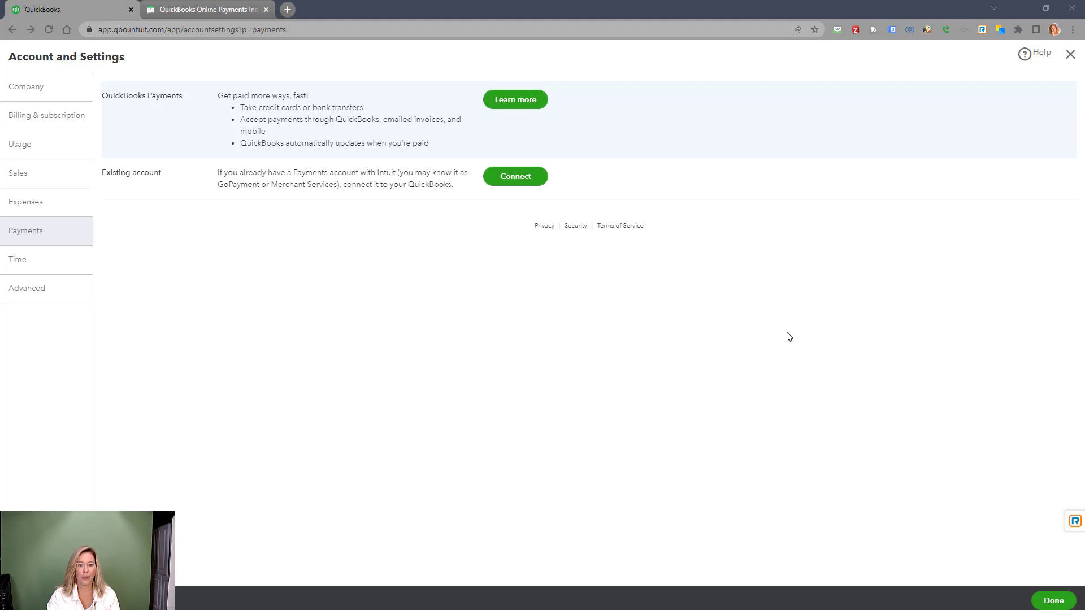
{"action": "left_click", "coordinate": [526, 107]}
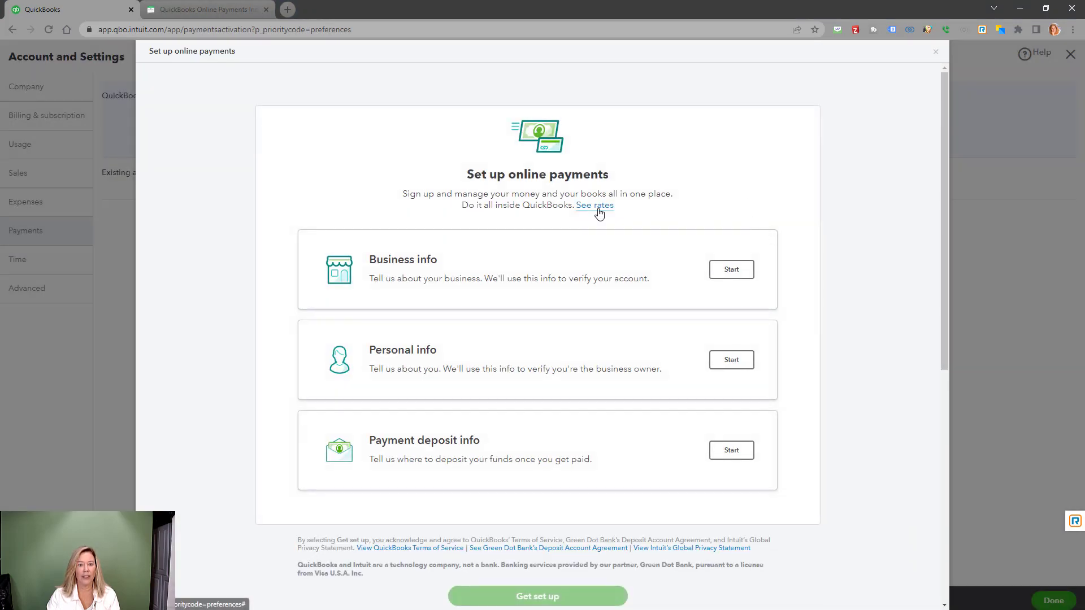
{"action": "left_click", "coordinate": [594, 202]}
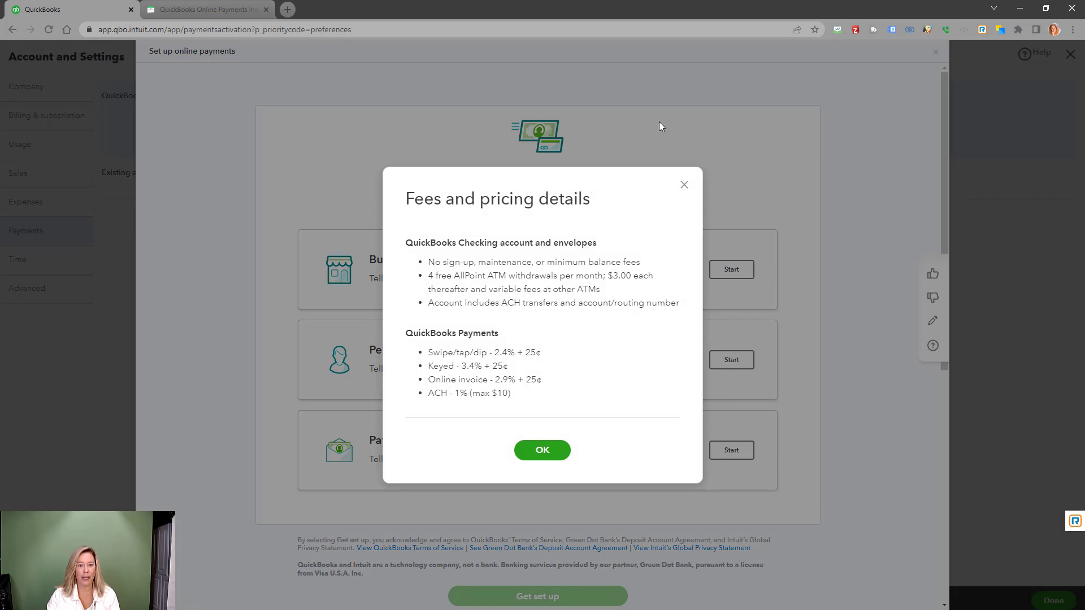
Go to the QuickBooks Online Payments Inquiry Form tab and focus its Monthly Estimated Revenue field
{"action": "left_click", "coordinate": [204, 12]}
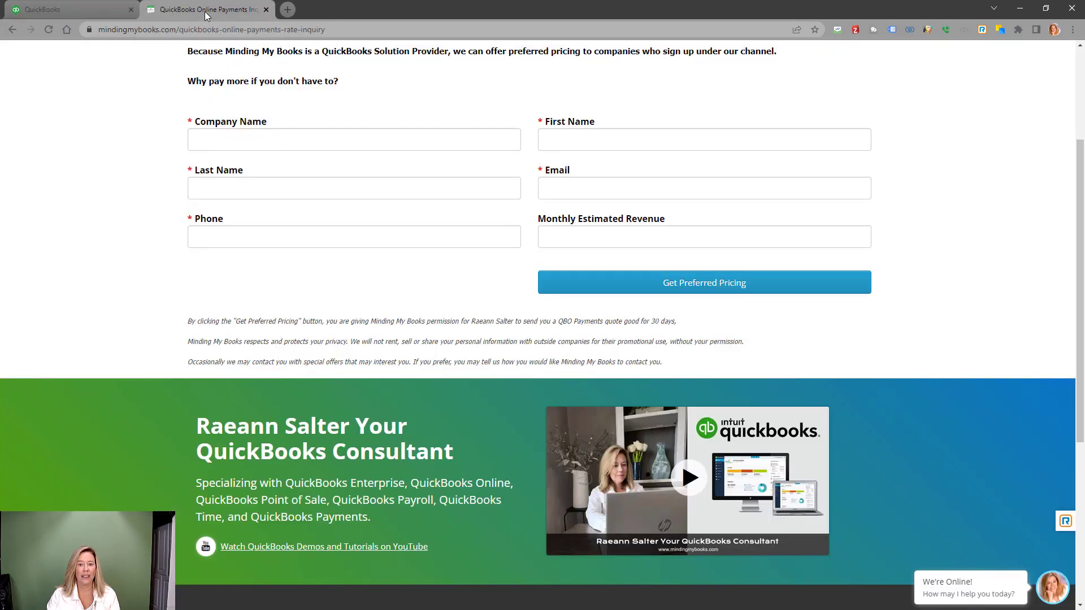
{"action": "scroll", "coordinate": [103, 249], "scroll_direction": "up", "scroll_amount": 1}
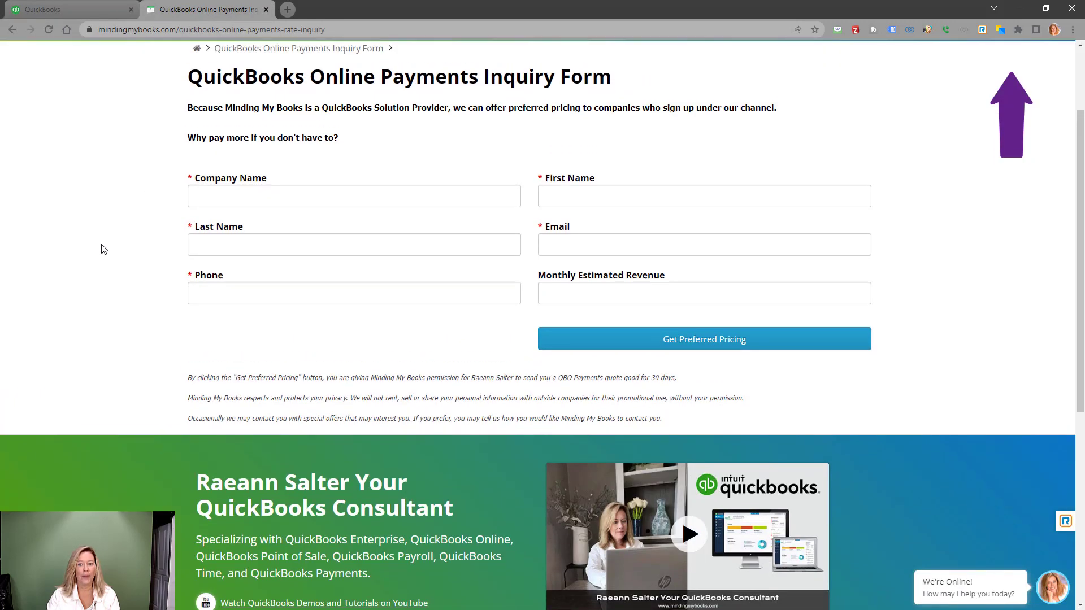
{"action": "scroll", "coordinate": [103, 249], "scroll_direction": "up", "scroll_amount": 2}
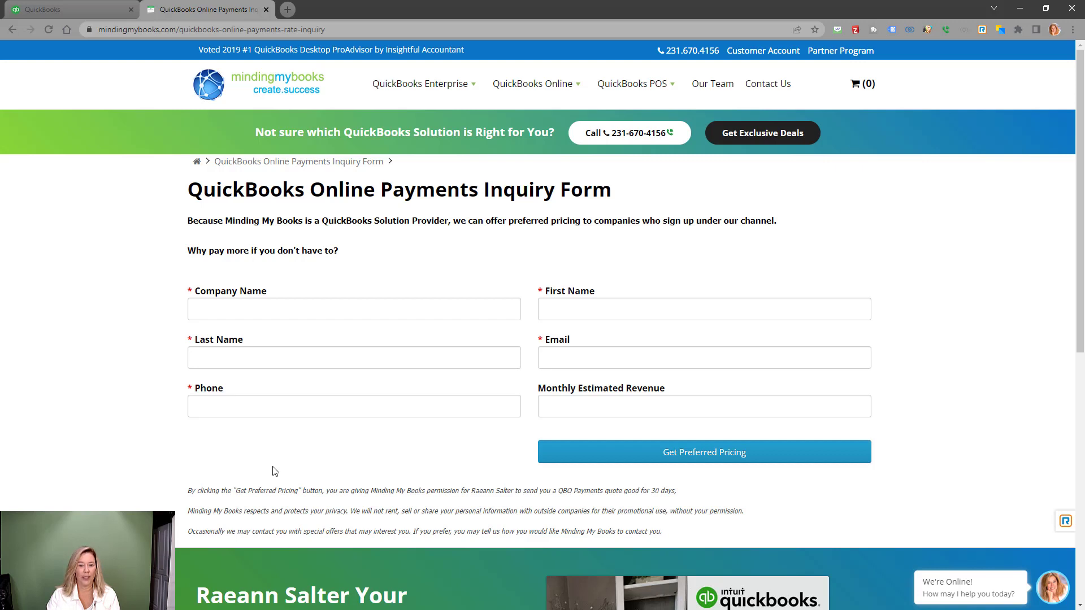
{"action": "left_click", "coordinate": [597, 407]}
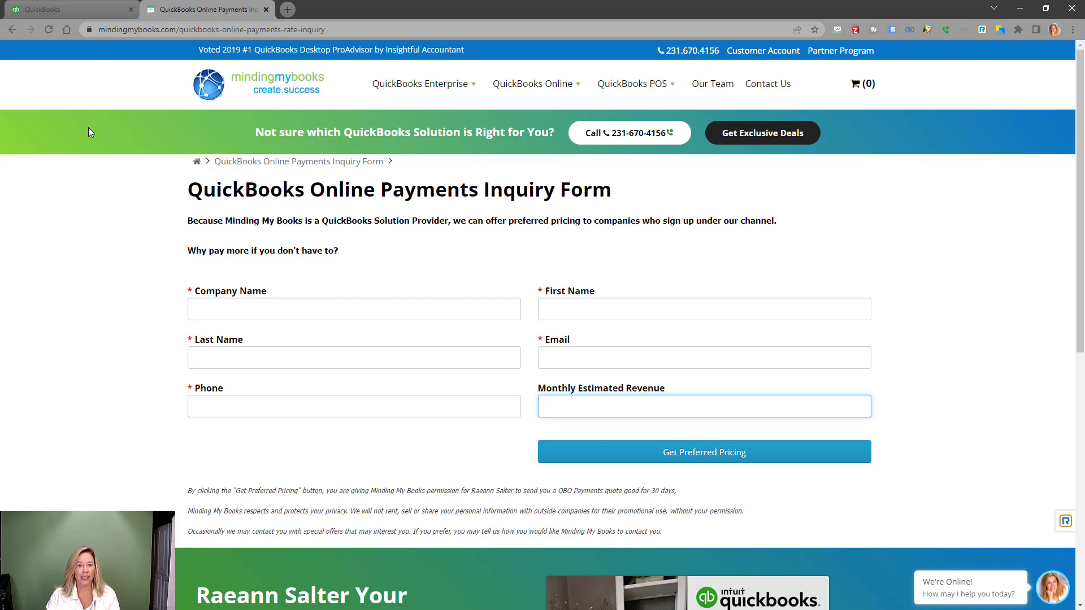
Back in QuickBooks, close the fees details and leave the online payments setup unfinished
{"action": "left_click", "coordinate": [53, 12]}
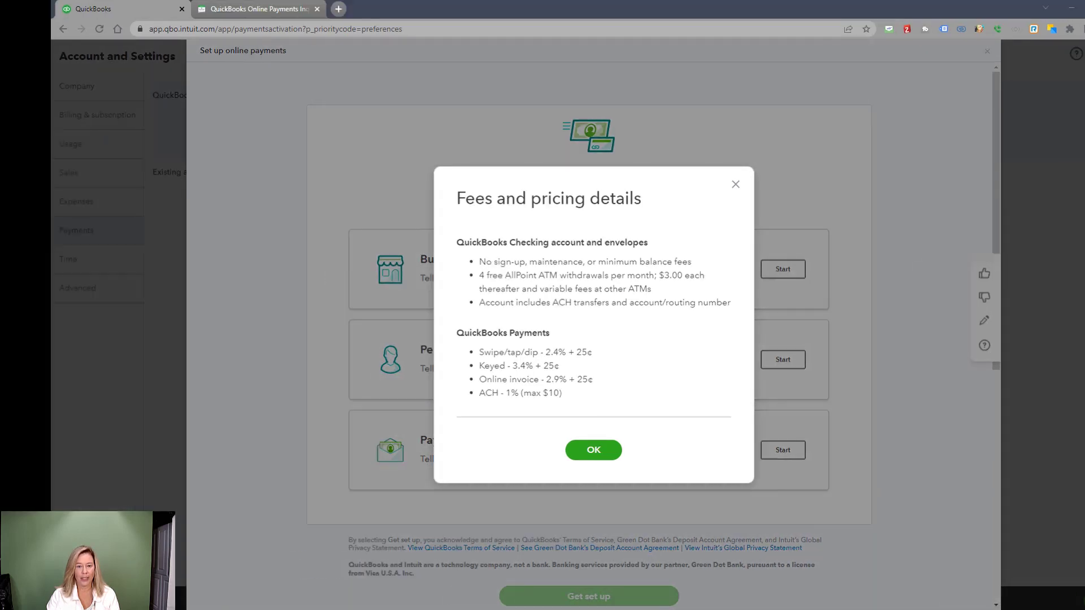
{"action": "left_click", "coordinate": [735, 185]}
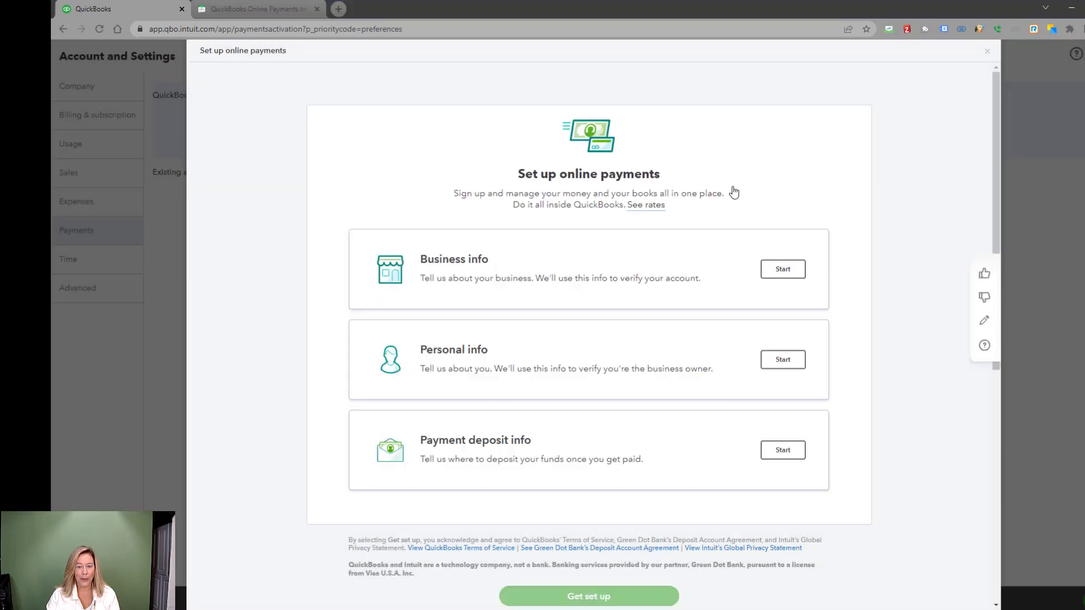
{"action": "left_click", "coordinate": [987, 52]}
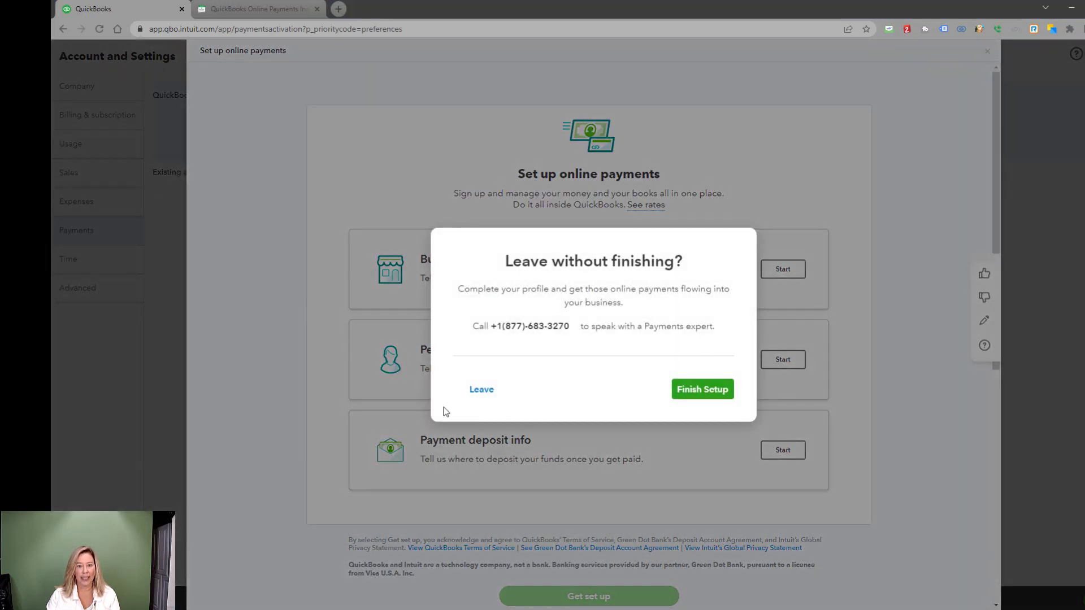
{"action": "left_click", "coordinate": [482, 391]}
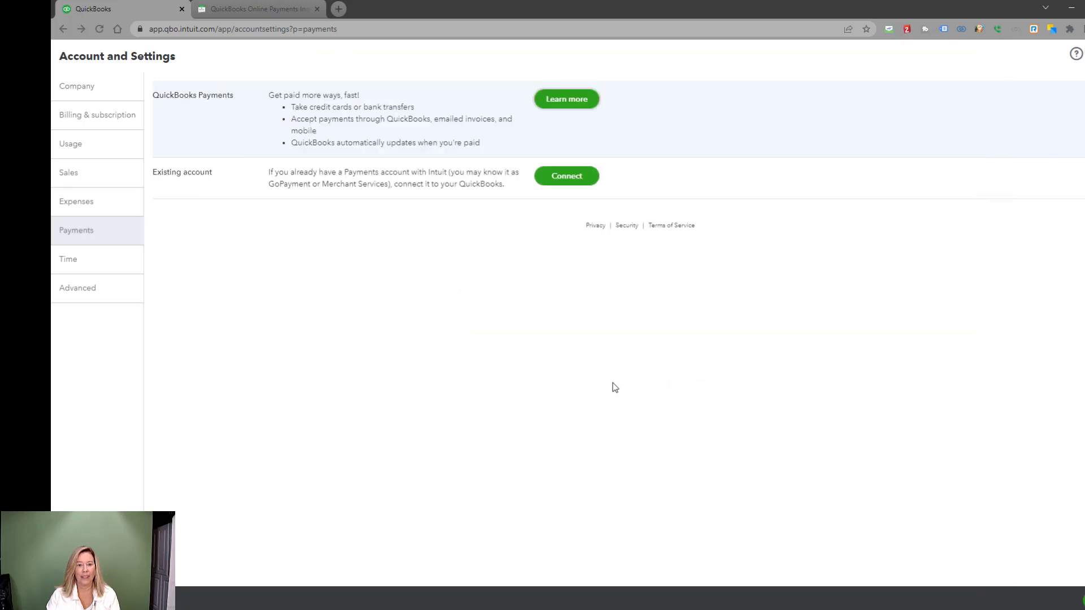
Connect the existing Sandbox Company_US_1 payments account
{"action": "left_click", "coordinate": [587, 178]}
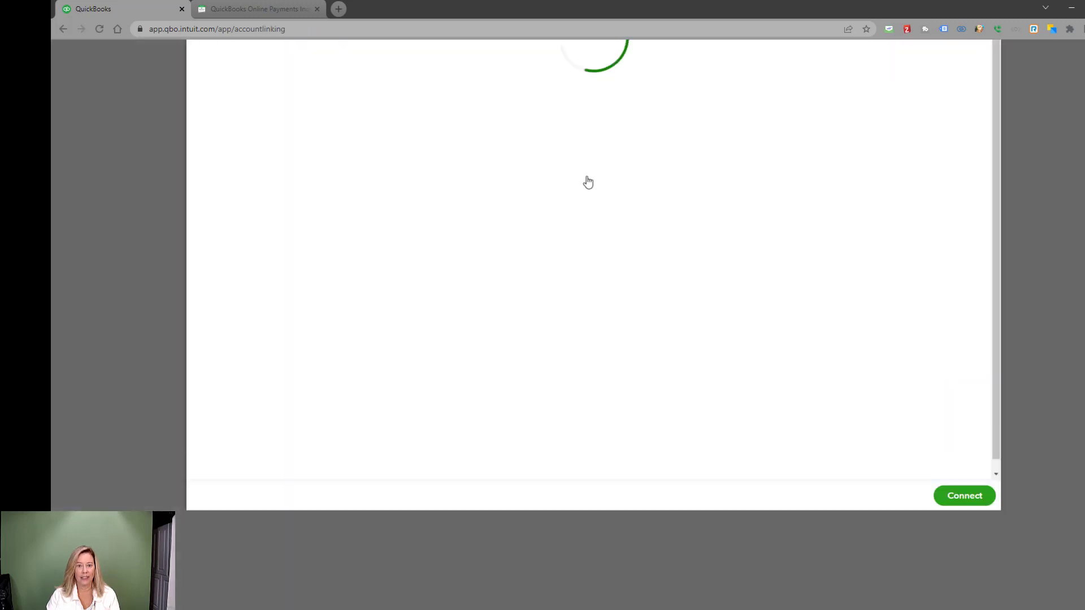
{"action": "left_click", "coordinate": [421, 144]}
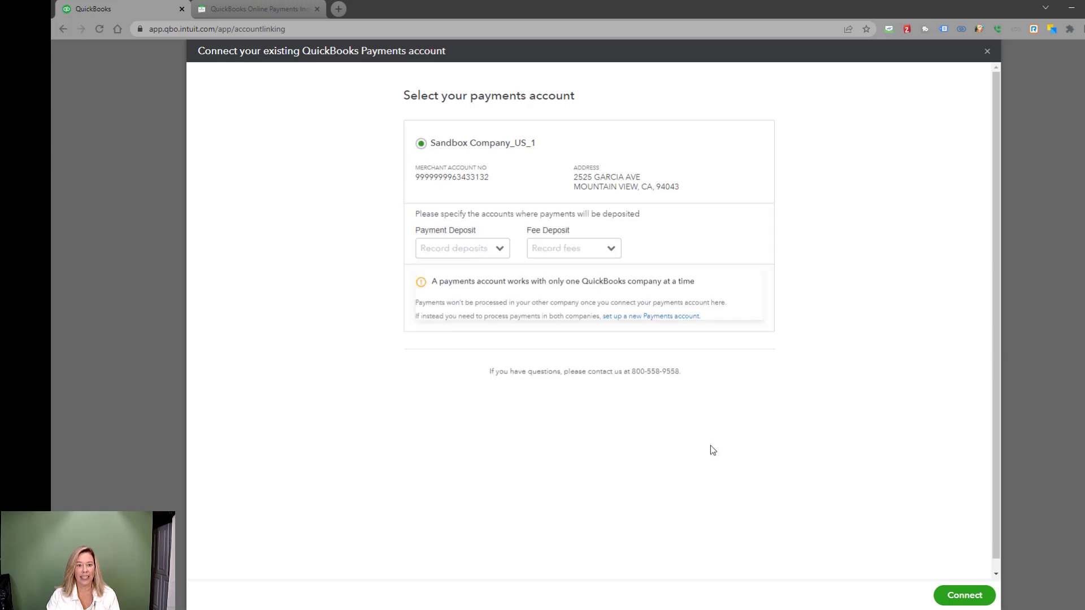
{"action": "left_click", "coordinate": [964, 595]}
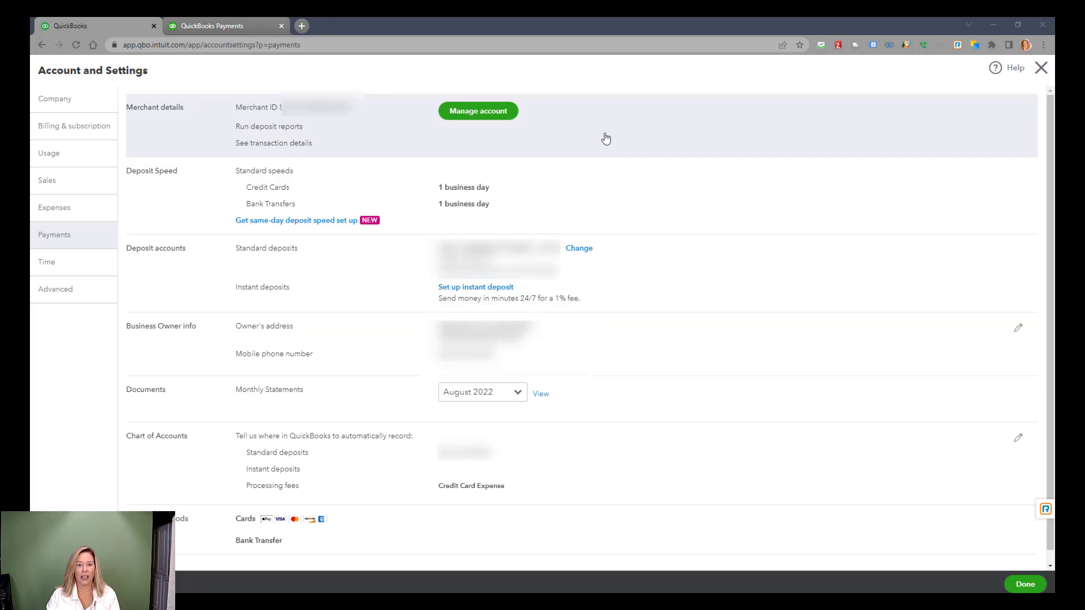
{"action": "left_click", "coordinate": [485, 115]}
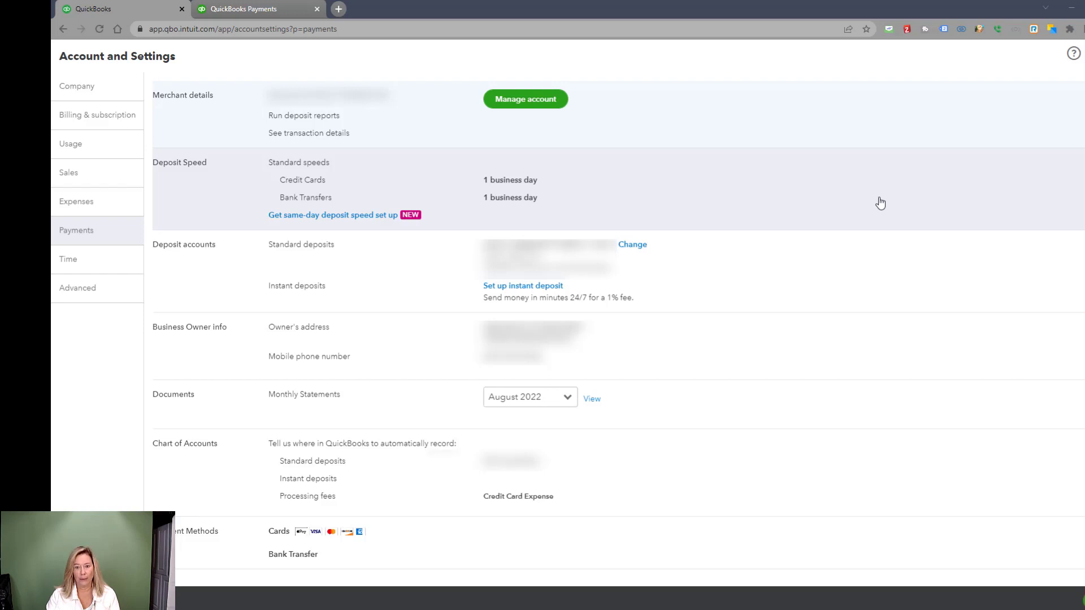
{"action": "mouse_move", "coordinate": [368, 218]}
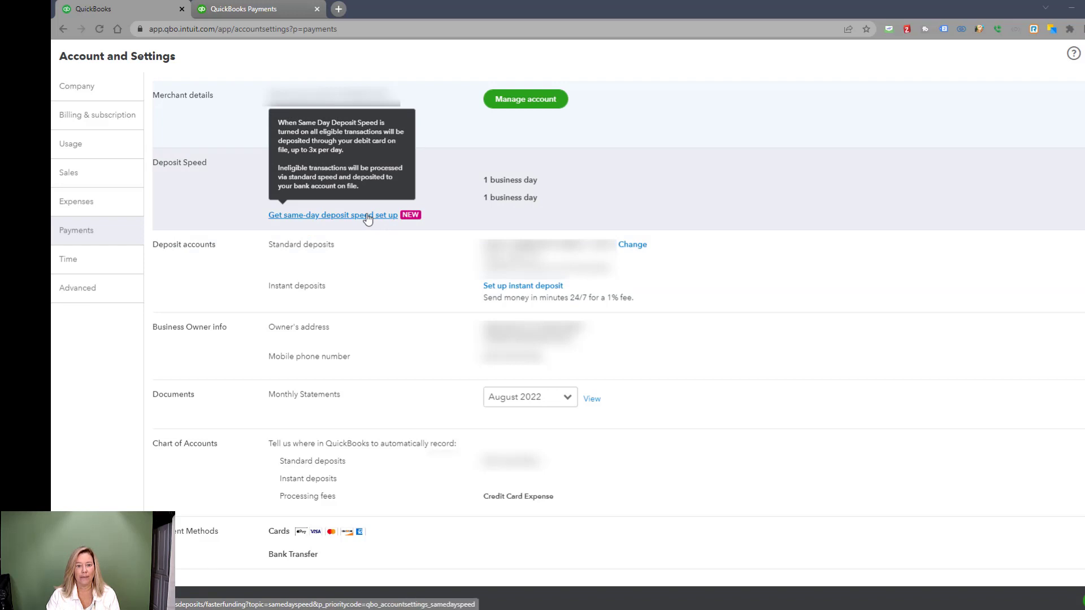
{"action": "left_click", "coordinate": [368, 216]}
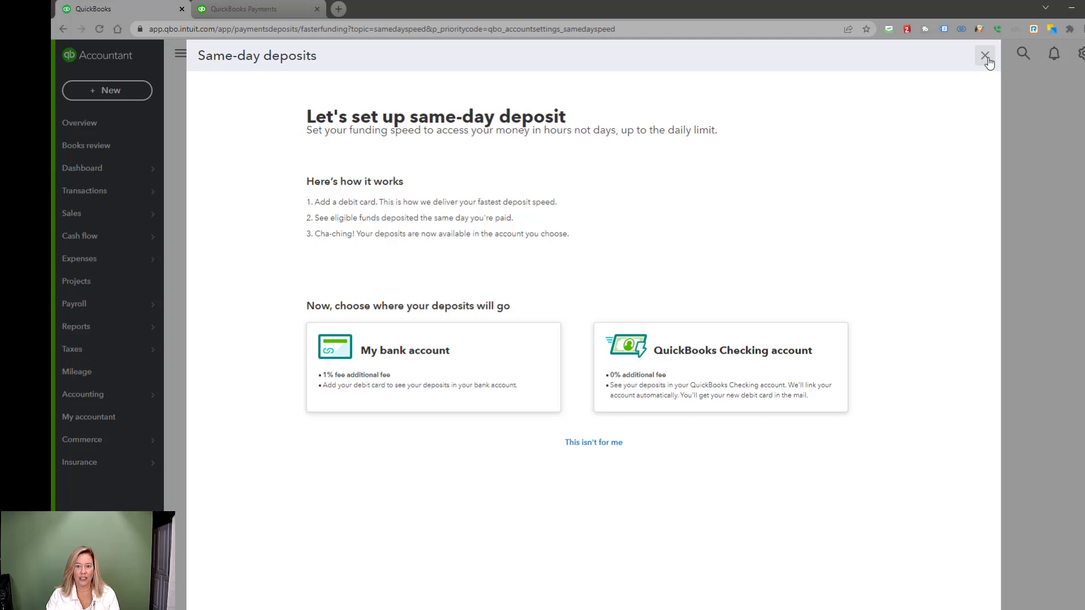
{"action": "left_click", "coordinate": [985, 56]}
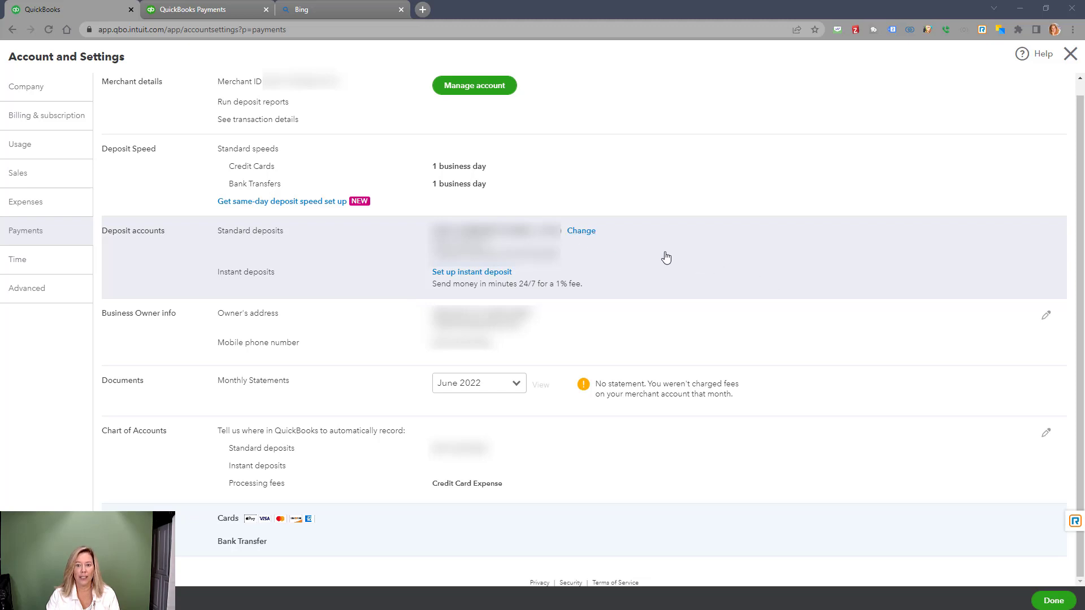
Open and close the instant deposit setup, then cancel edits to Business Owner info
{"action": "left_click", "coordinate": [504, 273]}
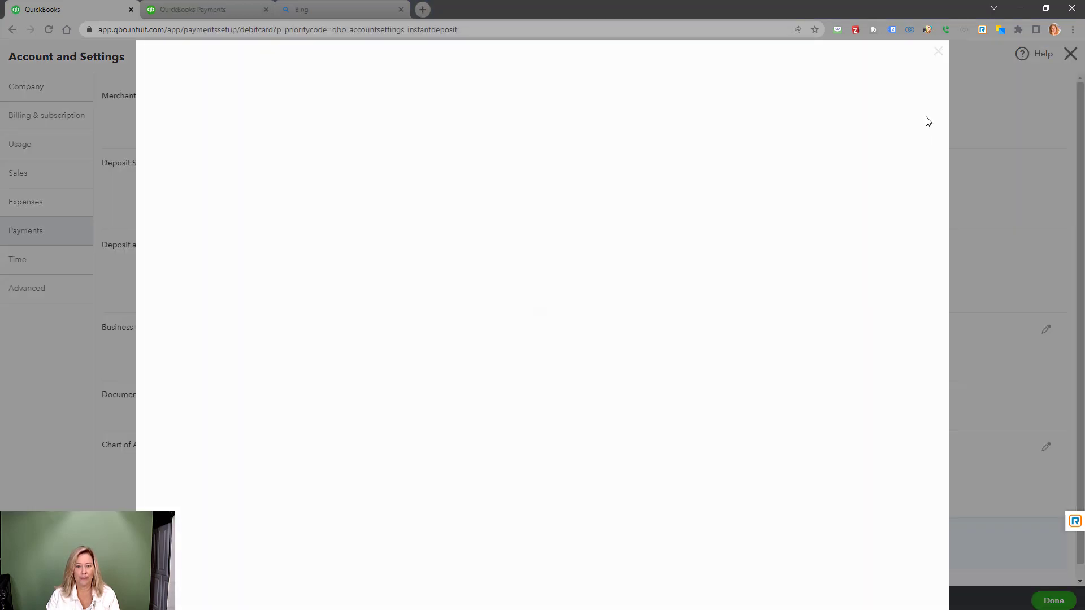
{"action": "left_click", "coordinate": [937, 53]}
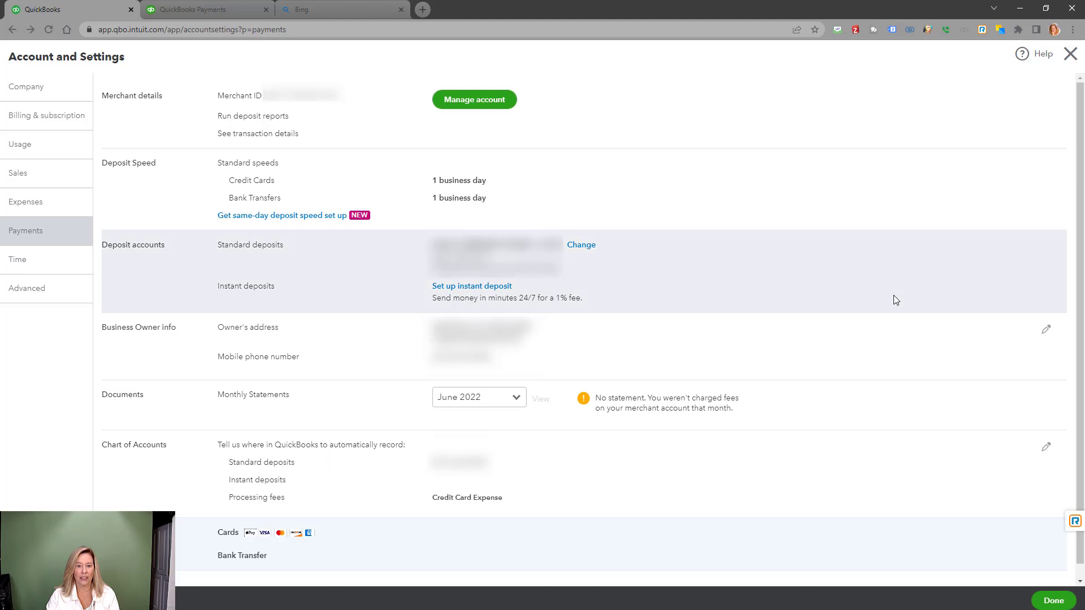
{"action": "left_click", "coordinate": [1047, 332]}
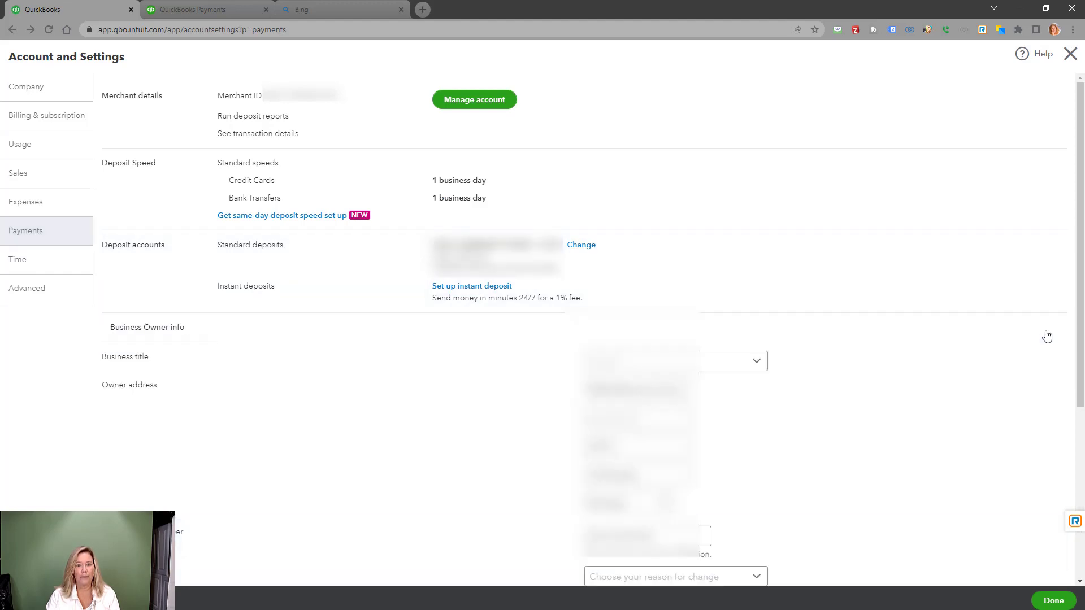
{"action": "scroll", "coordinate": [827, 411], "scroll_direction": "down", "scroll_amount": 3}
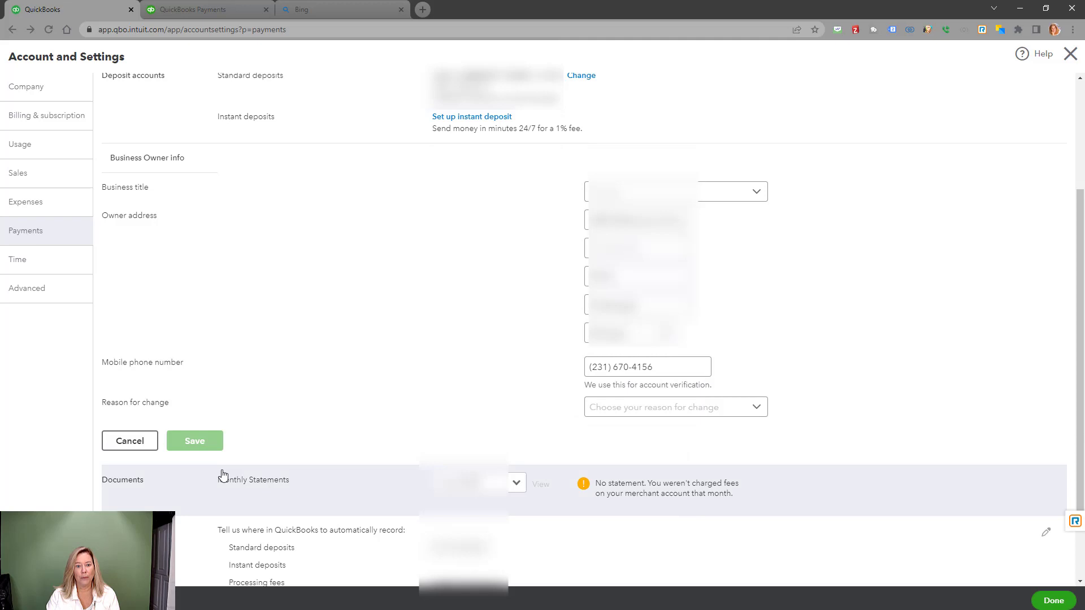
{"action": "left_click", "coordinate": [122, 447]}
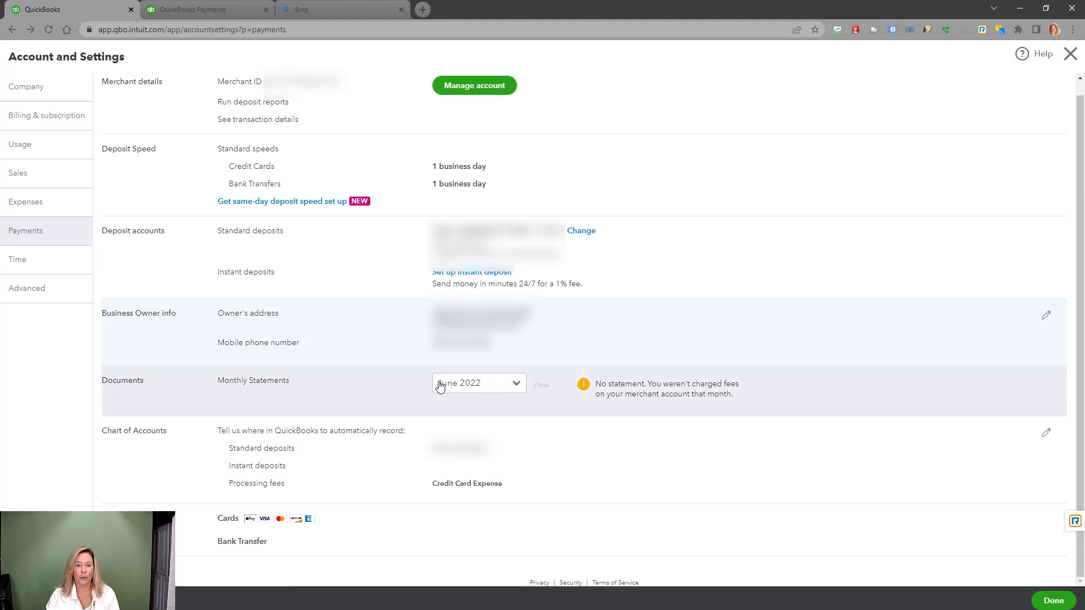
View the August 2022 merchant statement ($975.00 gross, $9.75 fees), then return to QuickBooks
{"action": "left_click", "coordinate": [524, 384]}
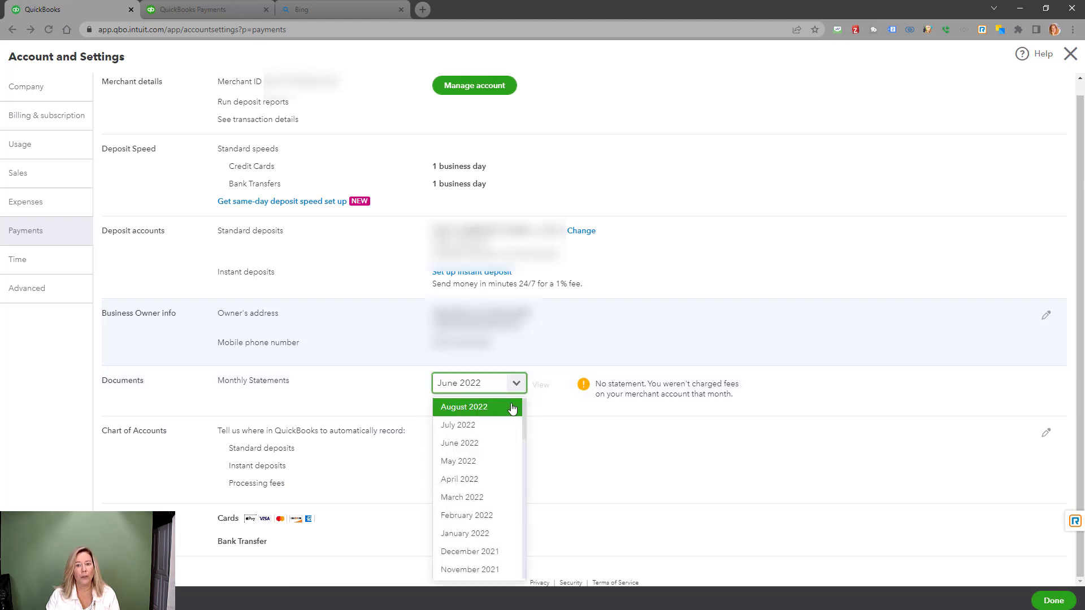
{"action": "left_click", "coordinate": [482, 409]}
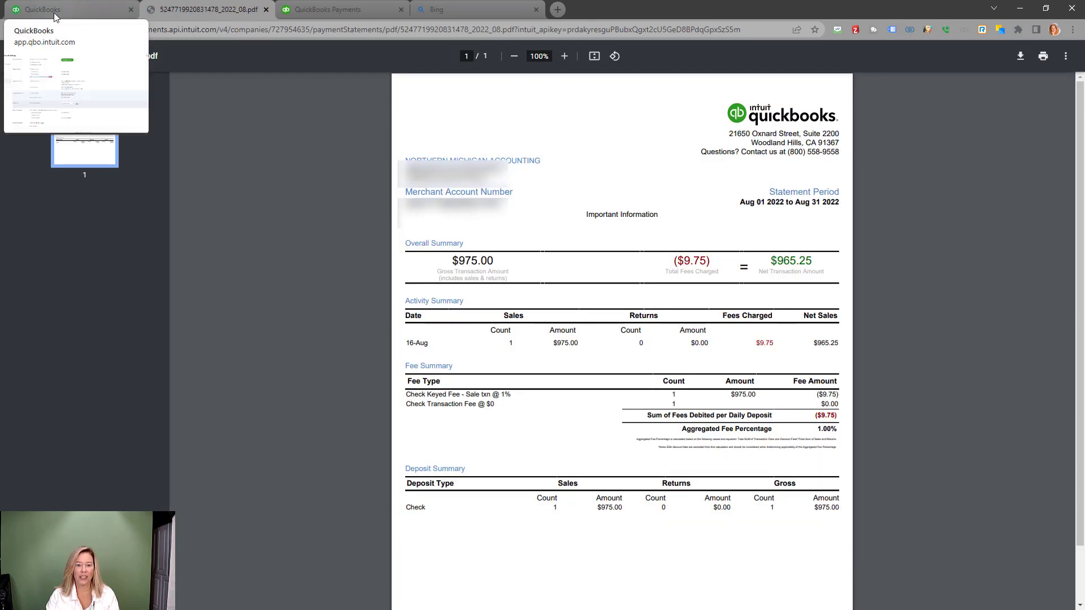
{"action": "left_click", "coordinate": [54, 13]}
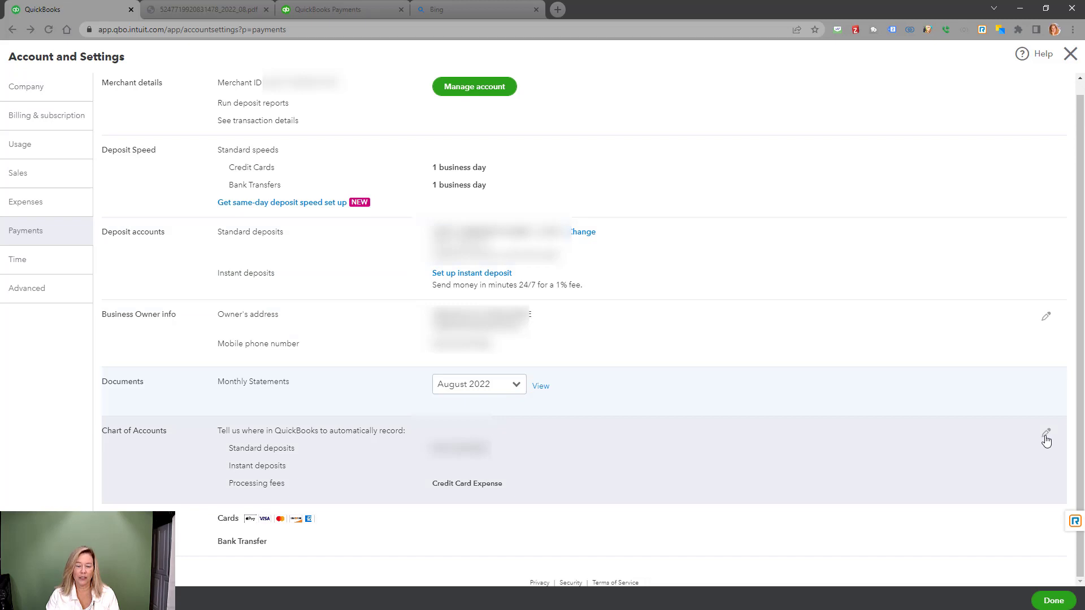
Open the Chart of Accounts deposit and fee mapping and cancel without changes
{"action": "left_click", "coordinate": [1046, 439]}
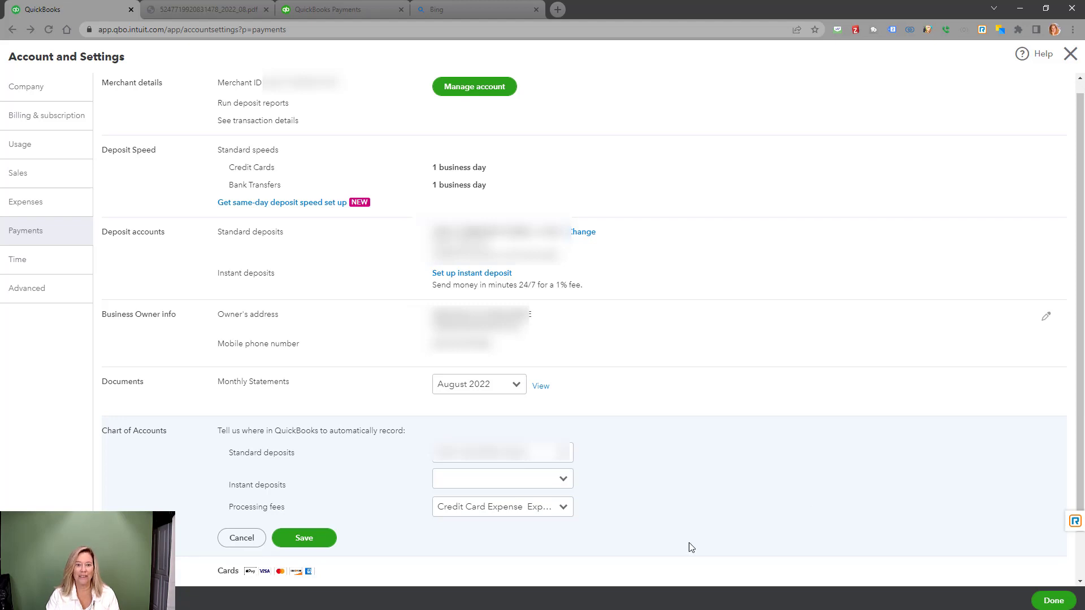
{"action": "left_click", "coordinate": [231, 542]}
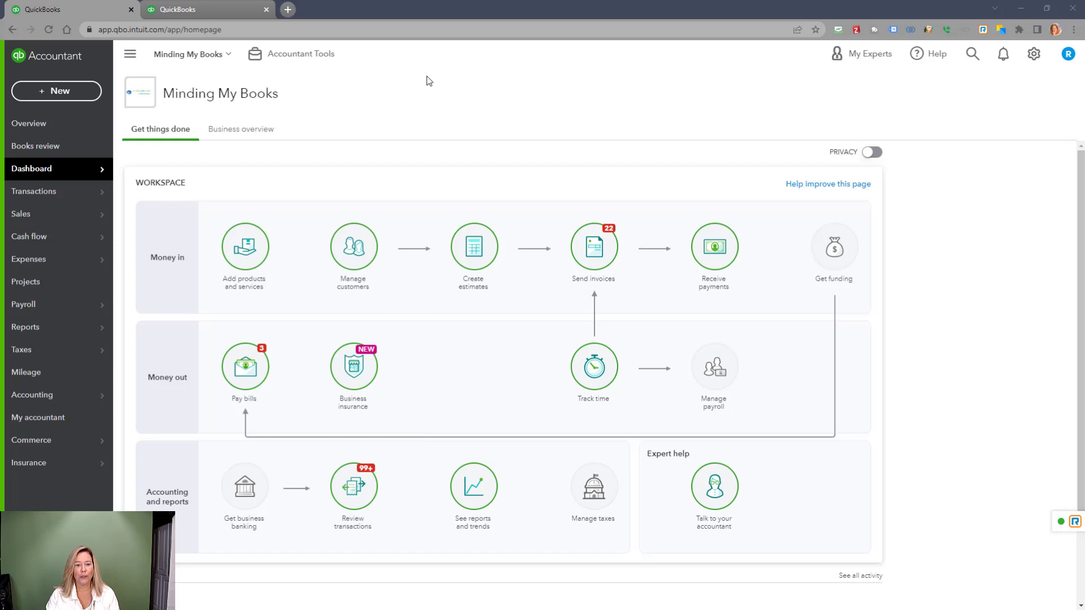
Open invoice No.11438 from Recent Invoices and edit its online payment methods (Cards, Bank transfer)
{"action": "left_click", "coordinate": [54, 96]}
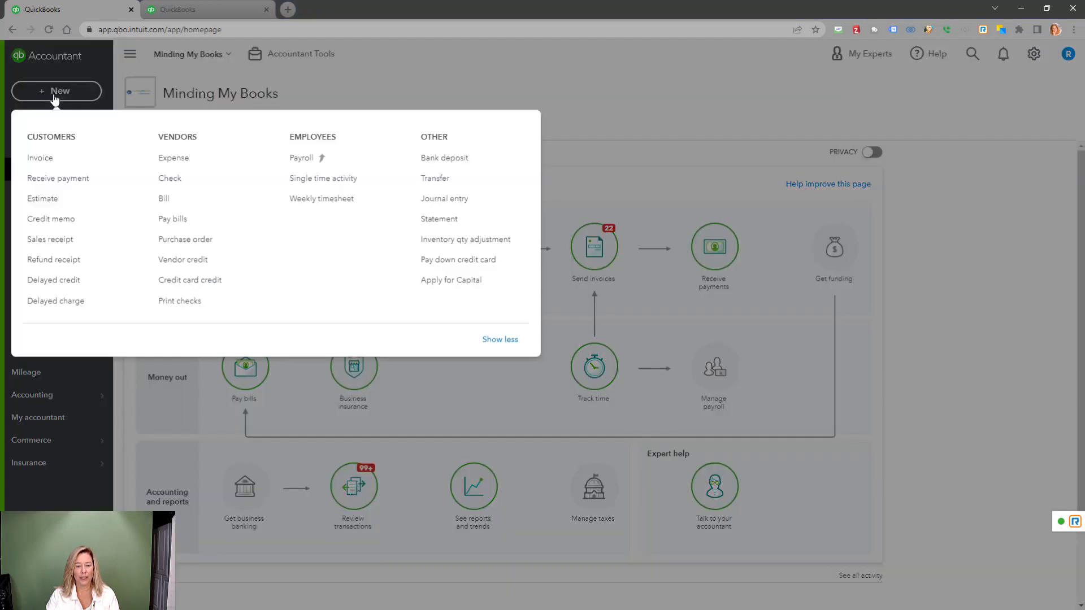
{"action": "left_click", "coordinate": [93, 166]}
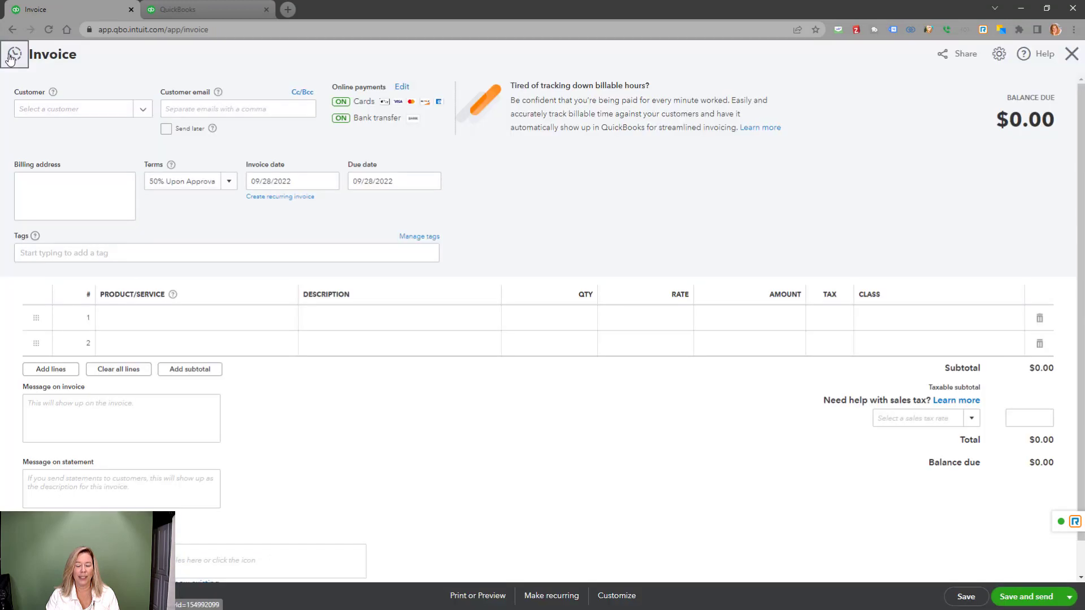
{"action": "left_click", "coordinate": [13, 54]}
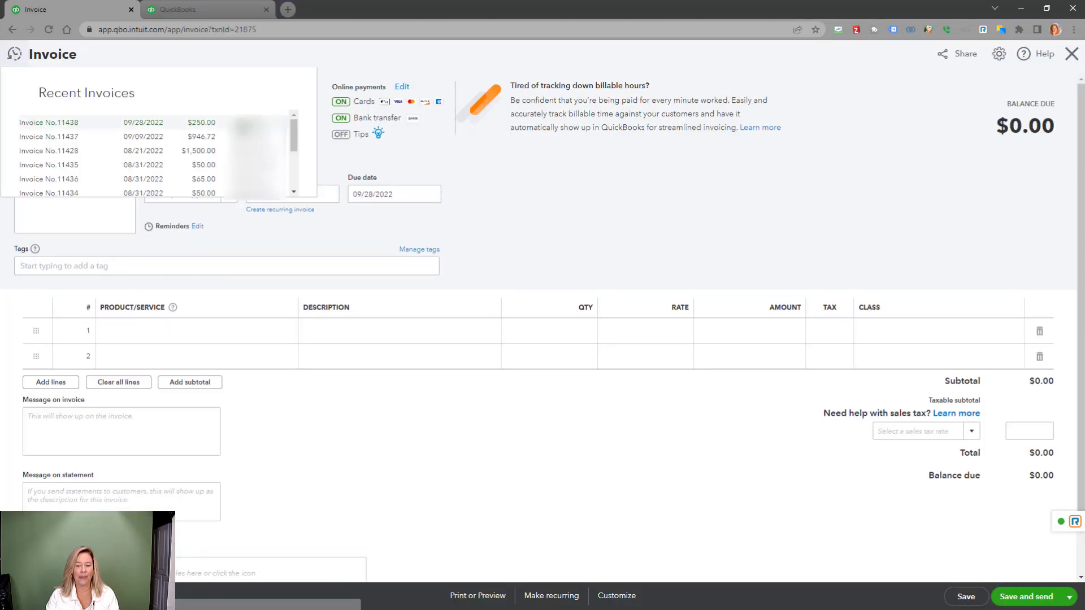
{"action": "left_click", "coordinate": [243, 123]}
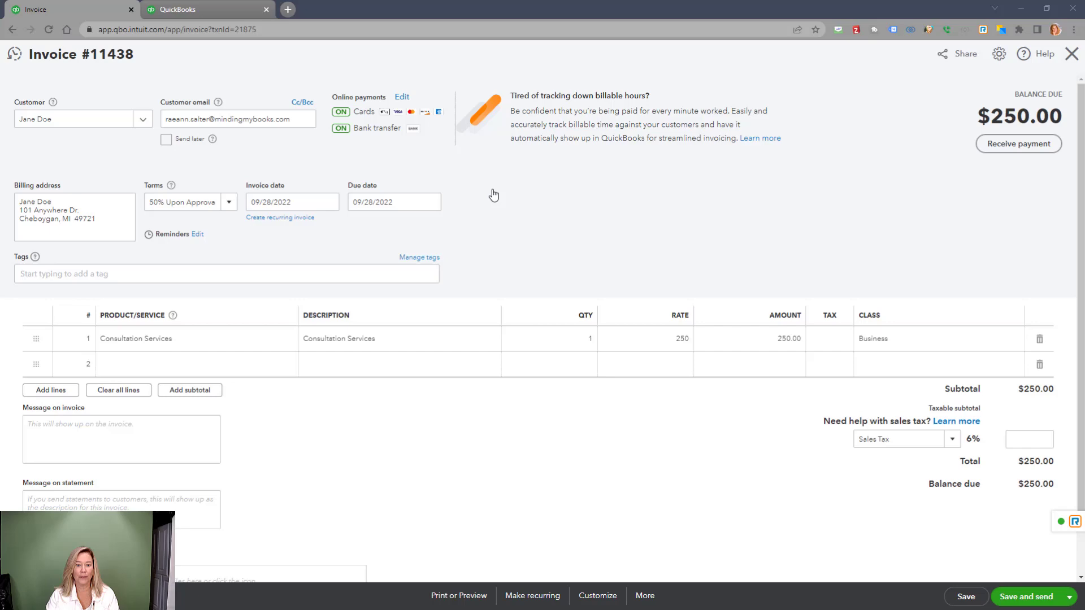
{"action": "left_click", "coordinate": [402, 92]}
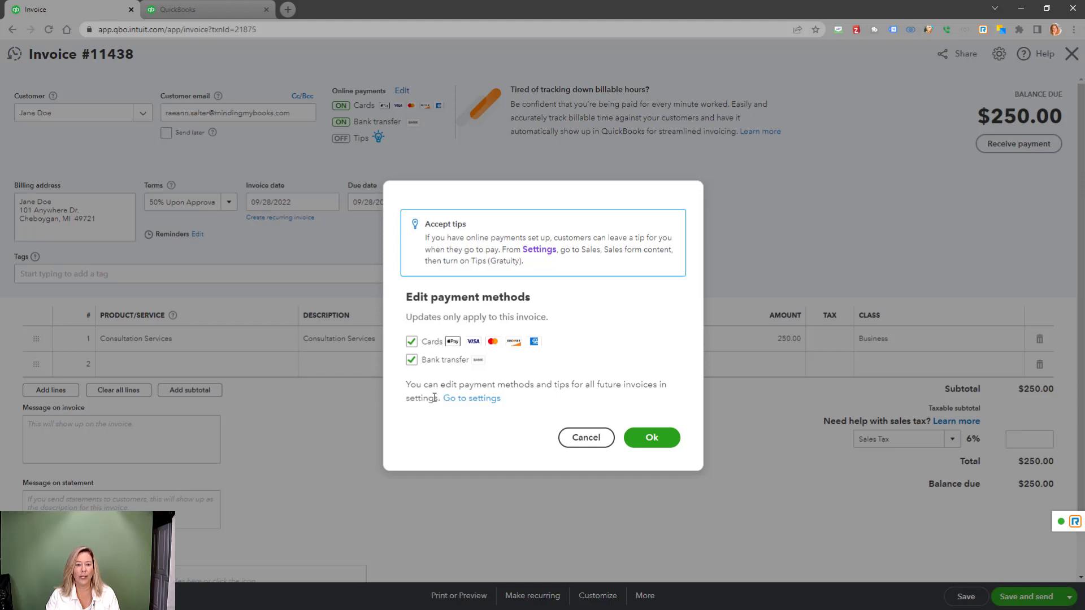
In Sales form content settings, turn Accept tips on with tips going to Just me, and save
{"action": "left_click", "coordinate": [466, 401]}
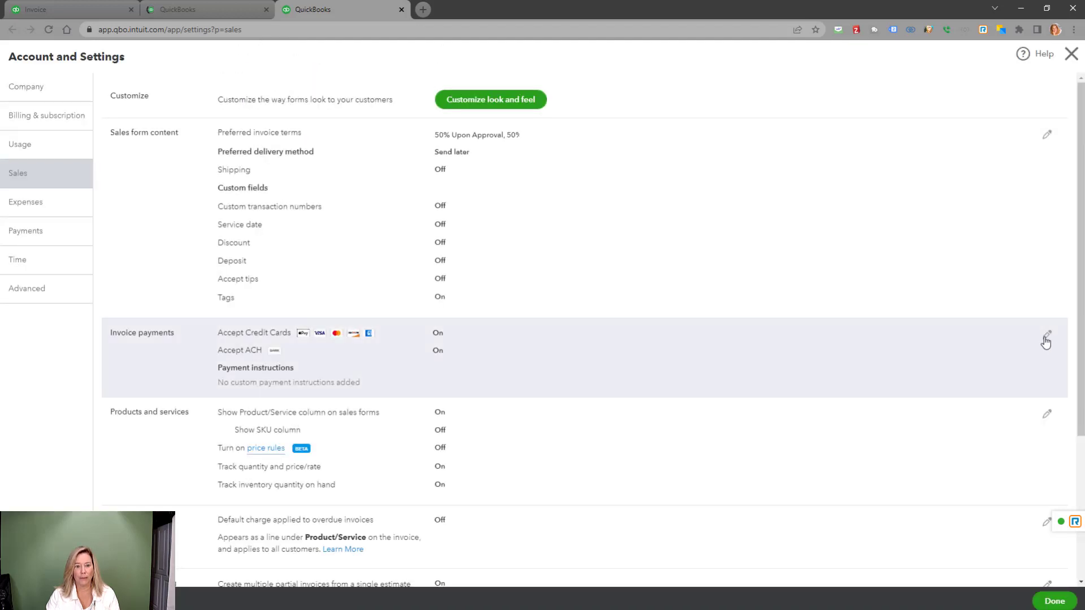
{"action": "left_click", "coordinate": [1046, 337]}
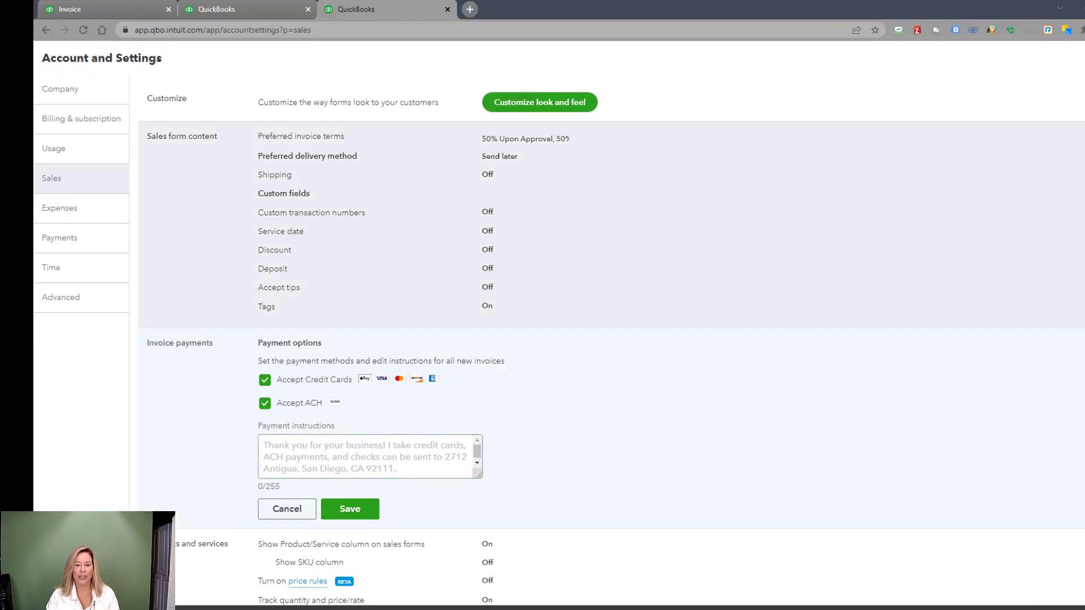
{"action": "left_click", "coordinate": [358, 298]}
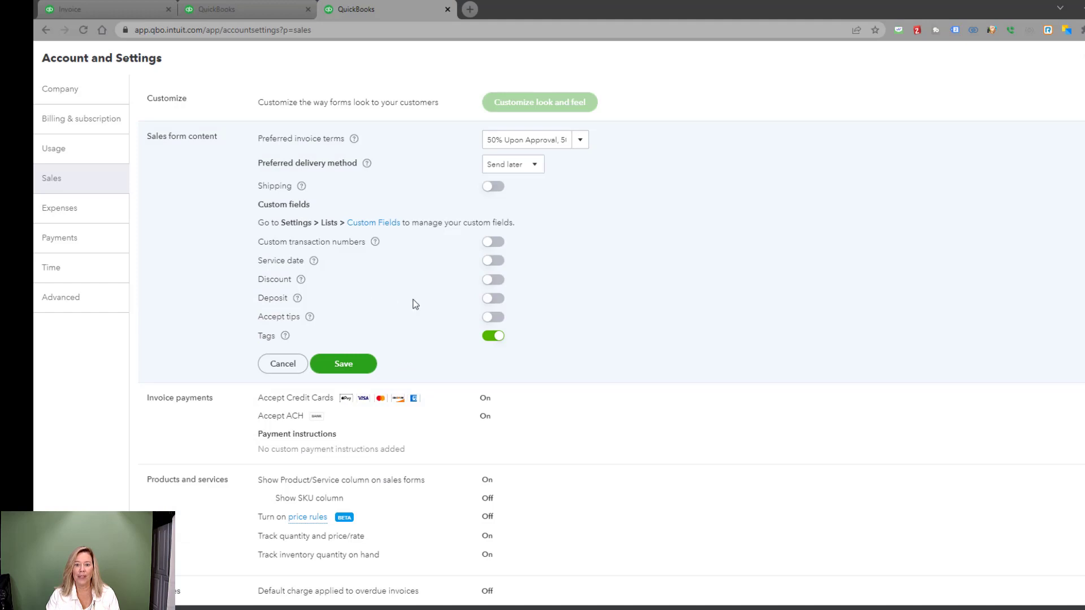
{"action": "left_click", "coordinate": [497, 317]}
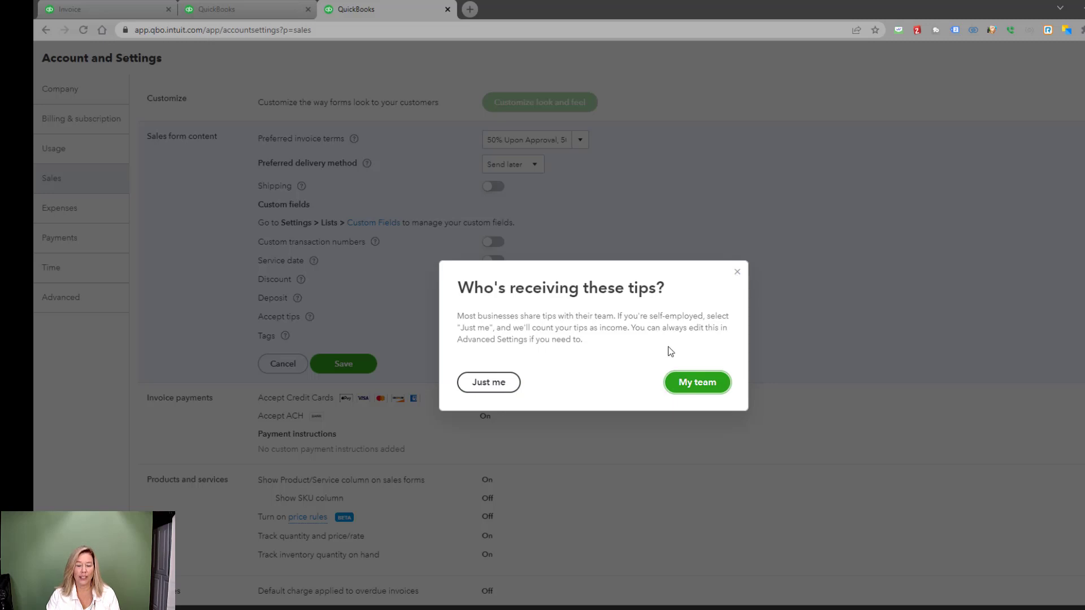
{"action": "left_click", "coordinate": [483, 385]}
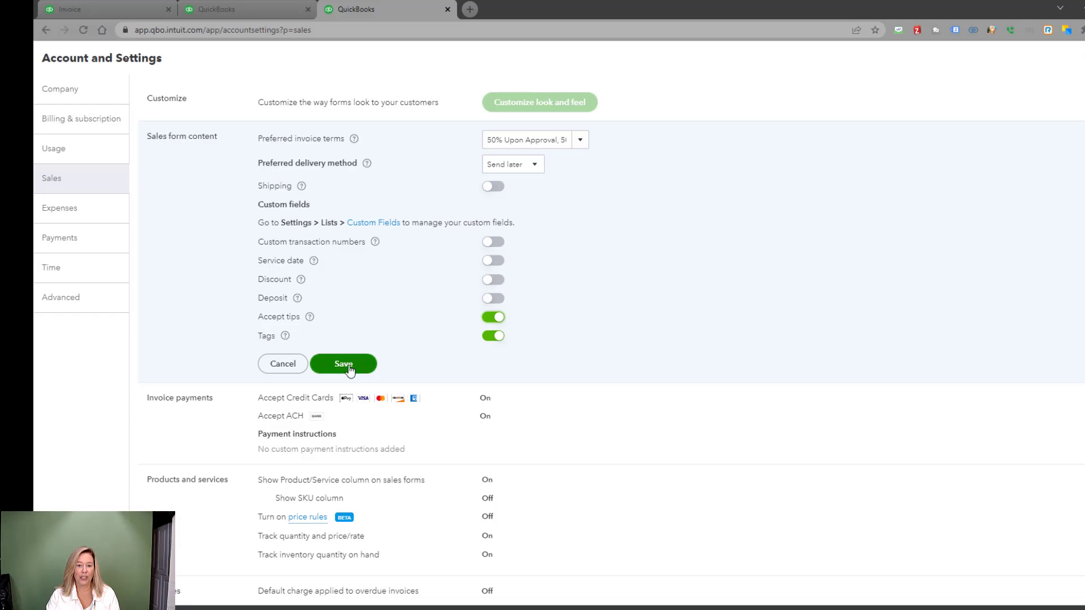
{"action": "left_click", "coordinate": [344, 366]}
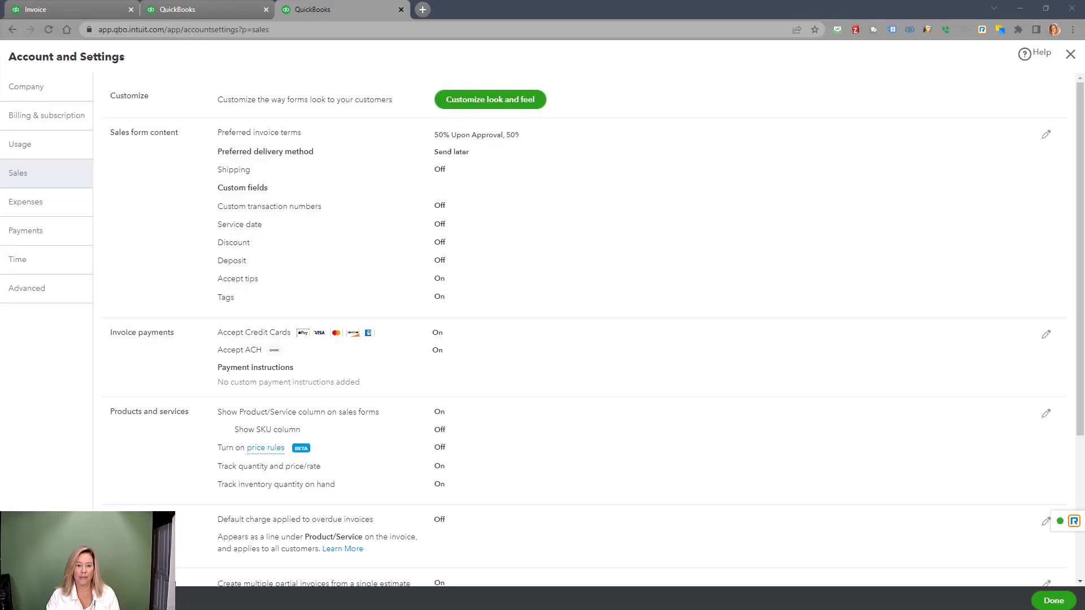
Return to invoice 11438, check the customer email, then save and send it ($250.00 due)
{"action": "left_click", "coordinate": [1046, 602]}
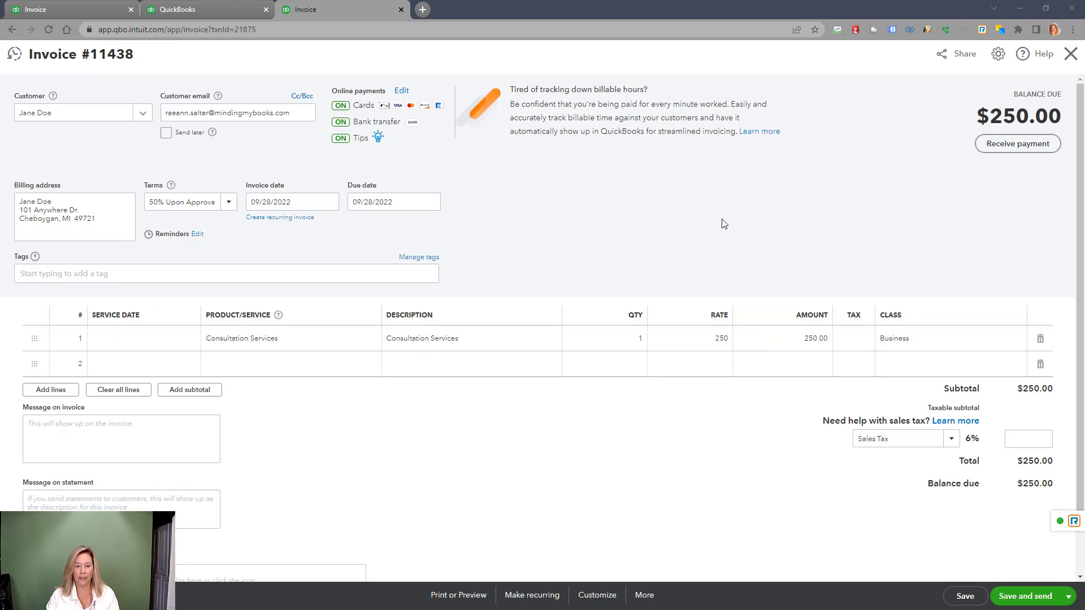
{"action": "left_click", "coordinate": [300, 116]}
{"action": "triple_click", "coordinate": [301, 116]}
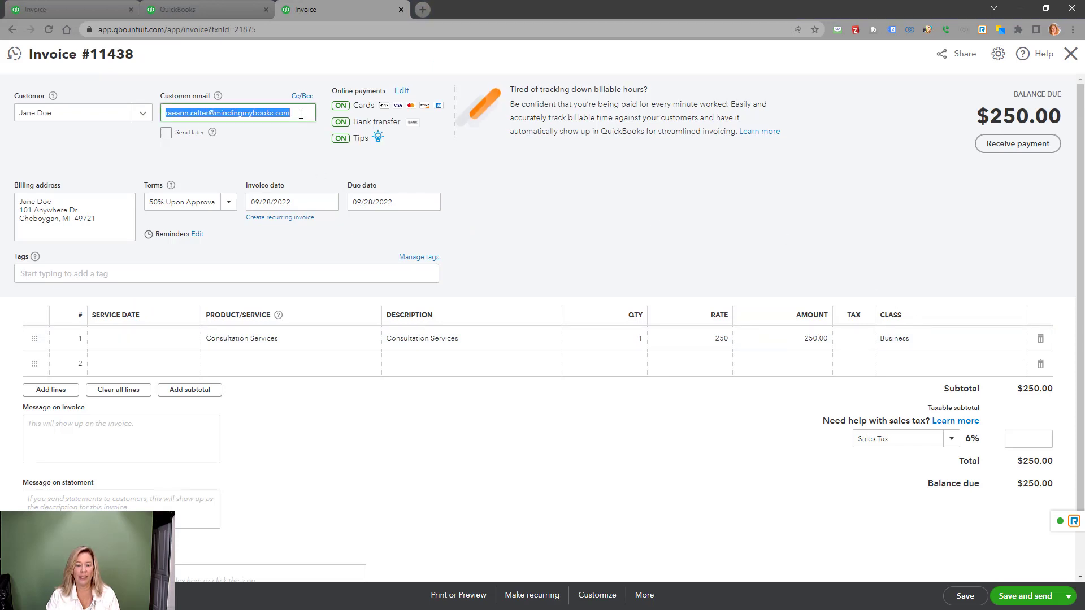
{"action": "left_click", "coordinate": [293, 111]}
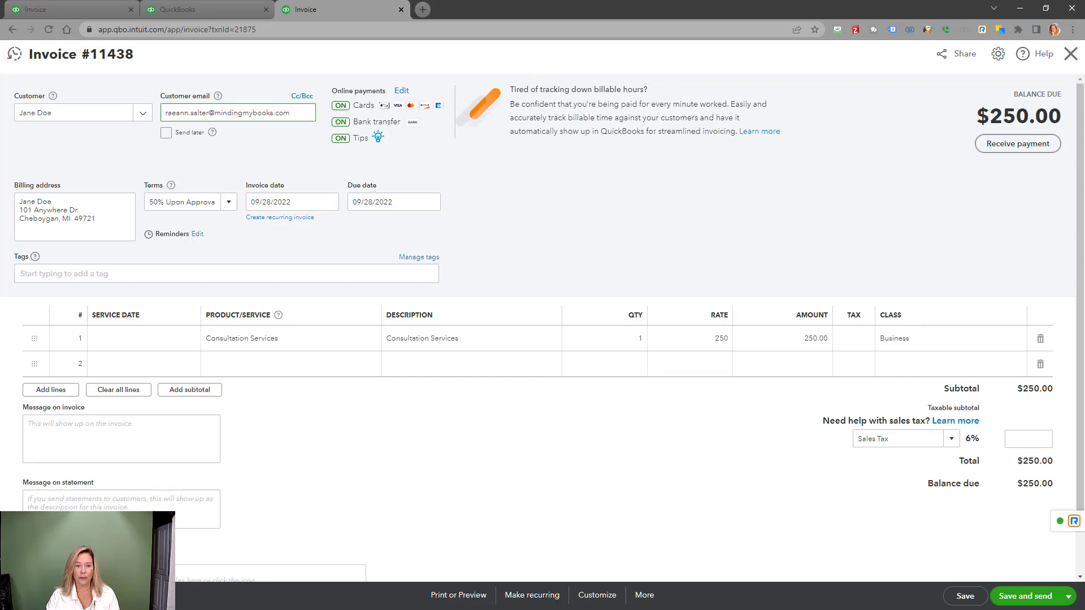
{"action": "left_click", "coordinate": [1006, 603]}
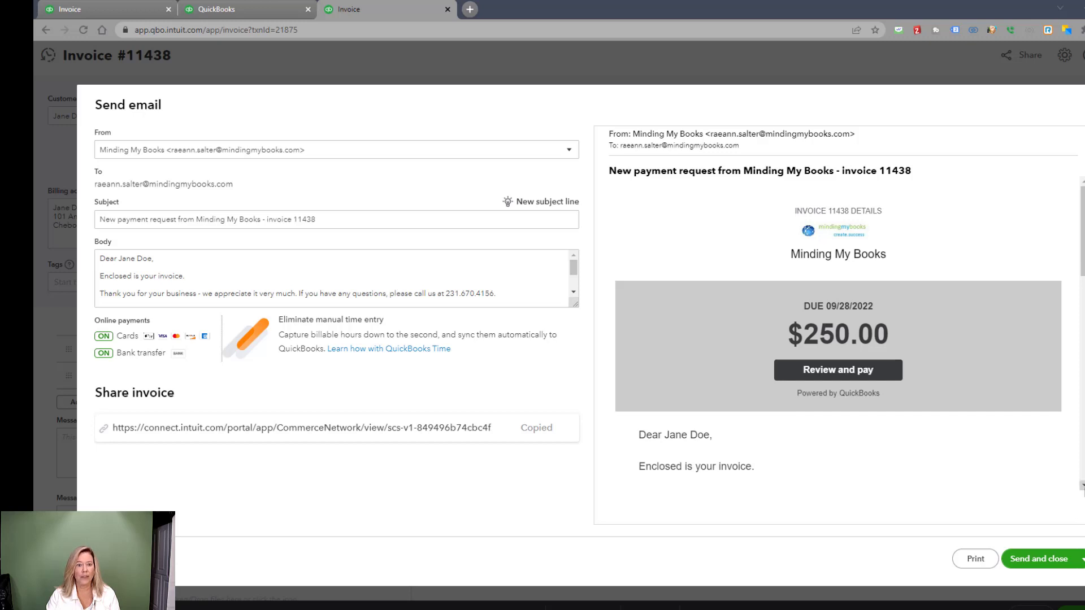
Add a Gmail sender address from the From dropdown, connecting and allowing the Google account
{"action": "scroll", "coordinate": [838, 333], "scroll_direction": "down", "scroll_amount": 4}
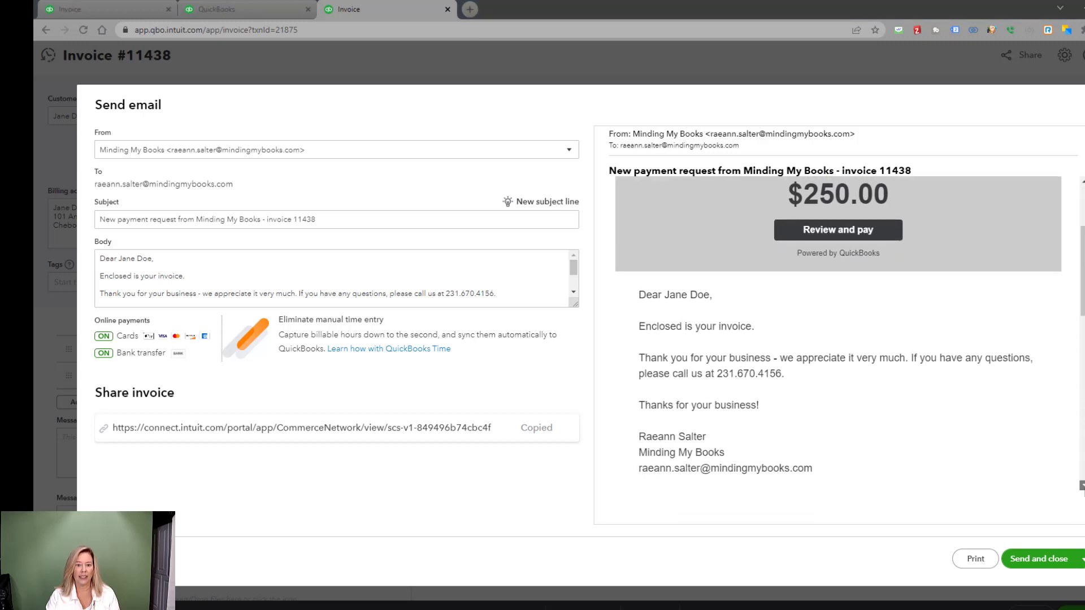
{"action": "scroll", "coordinate": [838, 334], "scroll_direction": "down", "scroll_amount": 5}
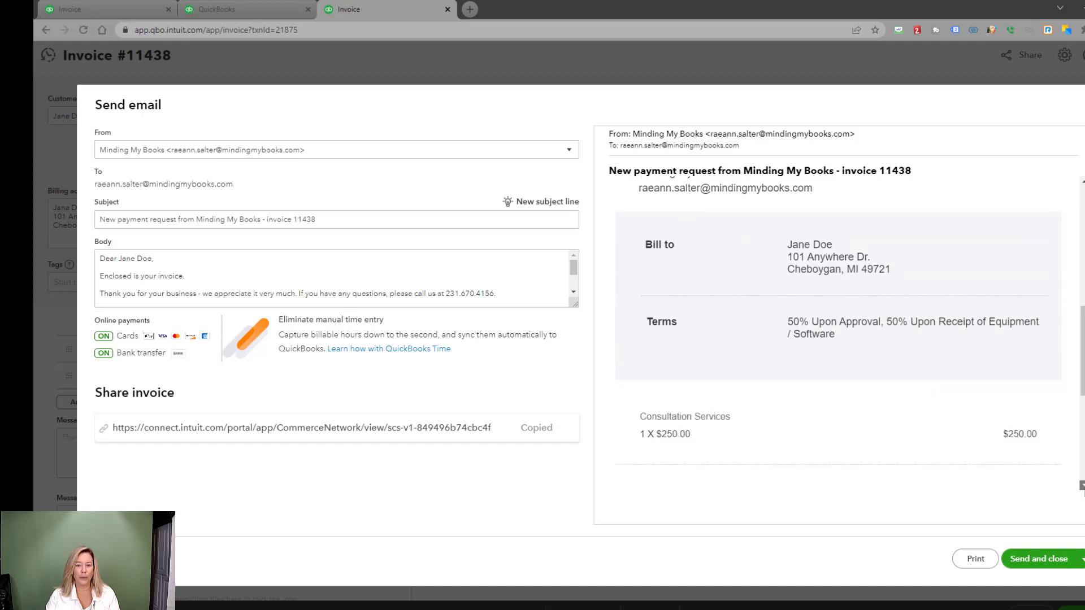
{"action": "scroll", "coordinate": [838, 334], "scroll_direction": "down", "scroll_amount": 3}
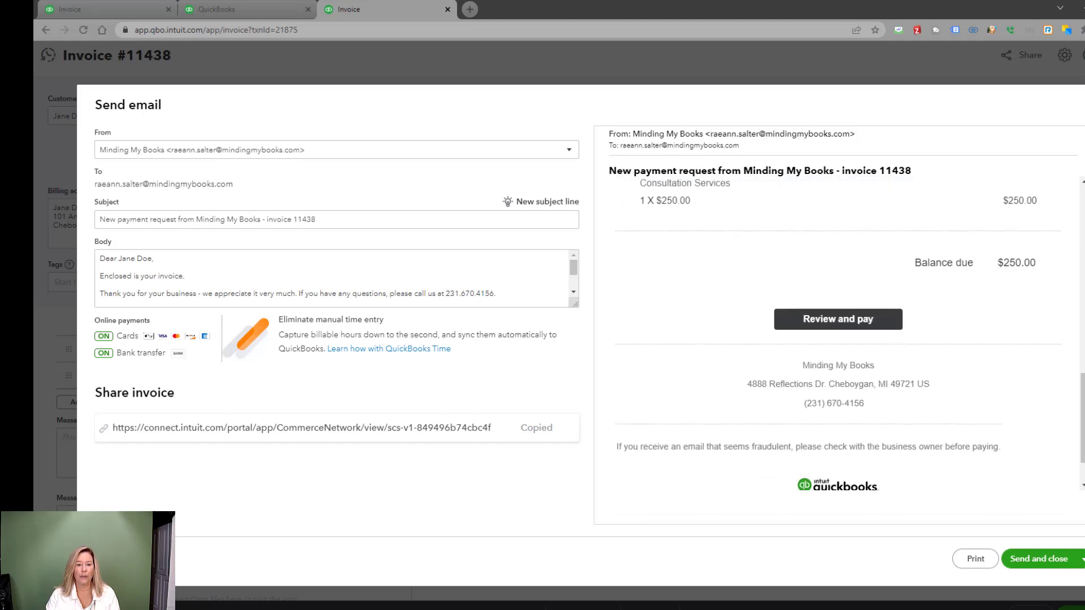
{"action": "scroll", "coordinate": [838, 334], "scroll_direction": "up", "scroll_amount": 12}
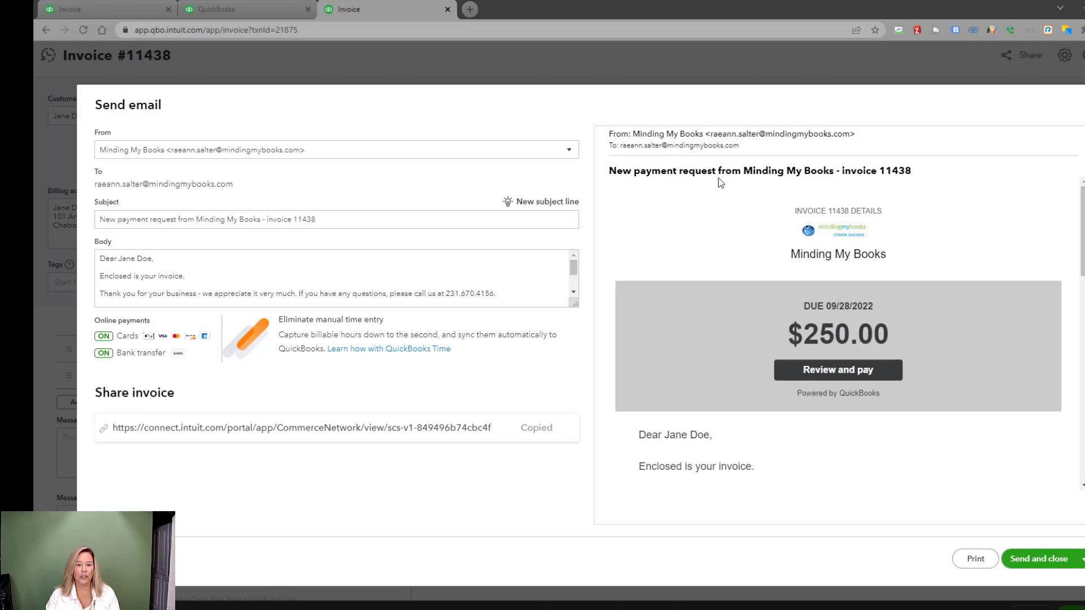
{"action": "left_click", "coordinate": [559, 153]}
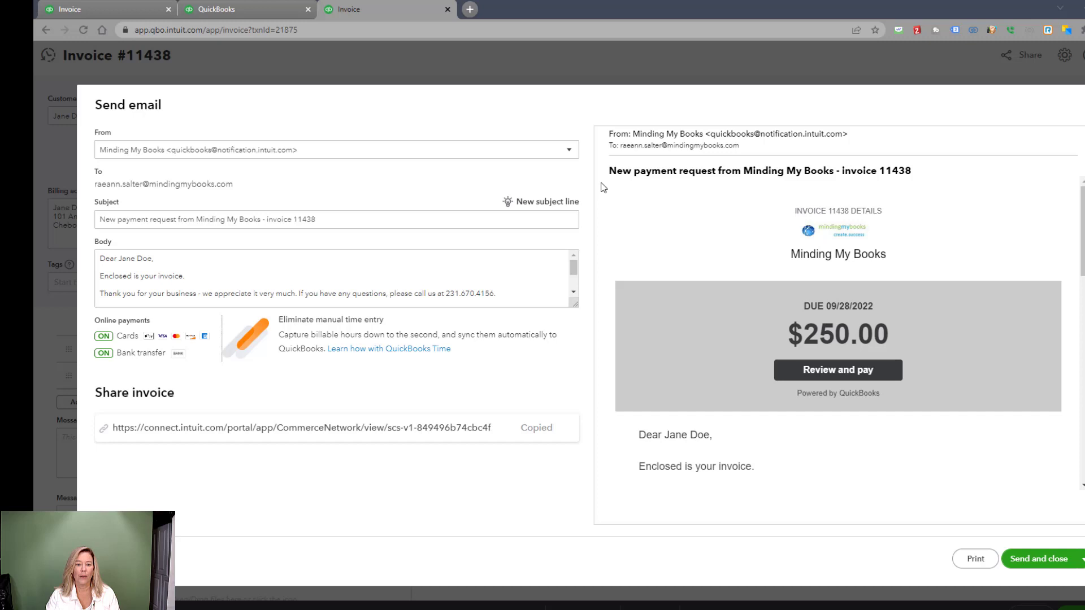
{"action": "left_click", "coordinate": [567, 154]}
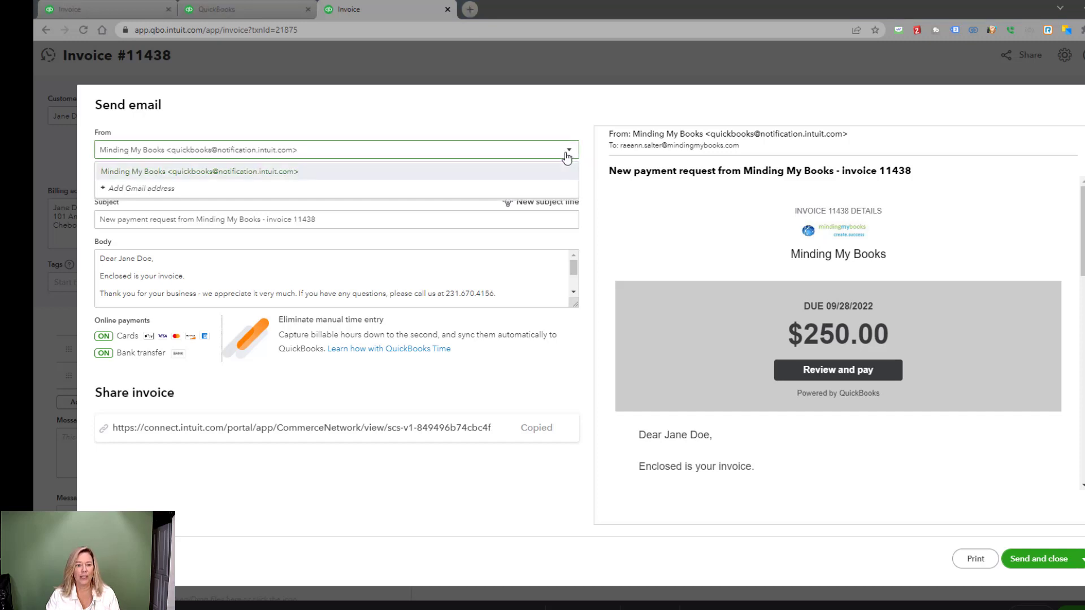
{"action": "left_click", "coordinate": [520, 192]}
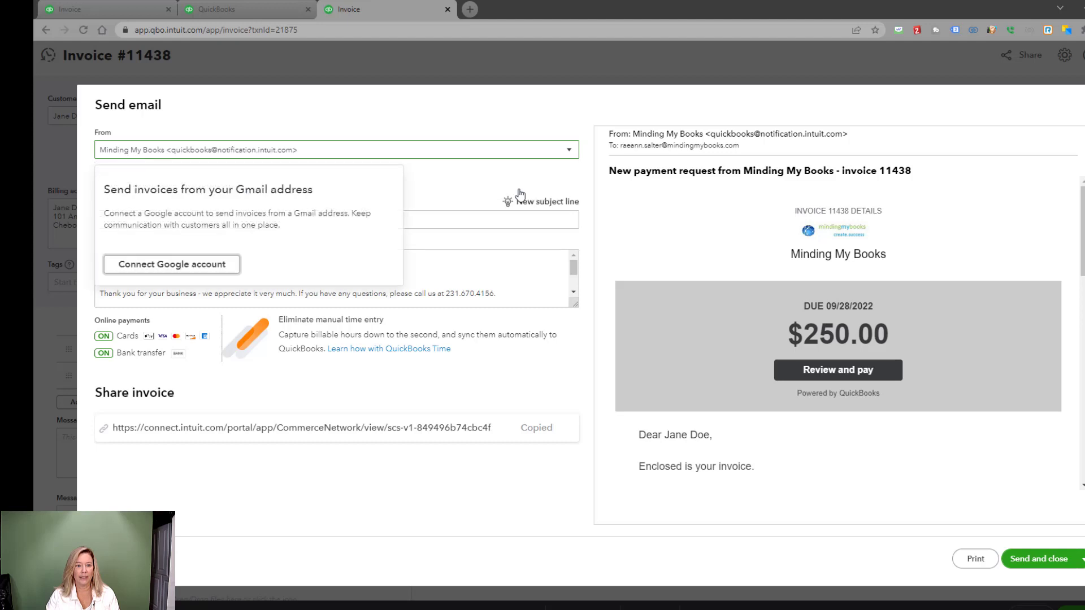
{"action": "left_click", "coordinate": [213, 267]}
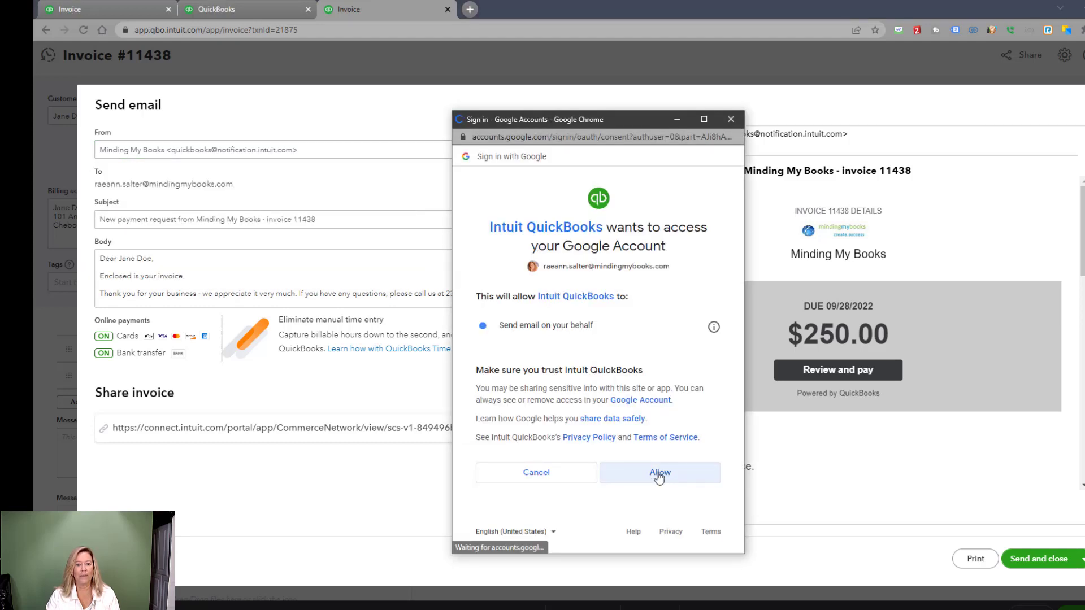
{"action": "left_click", "coordinate": [659, 477]}
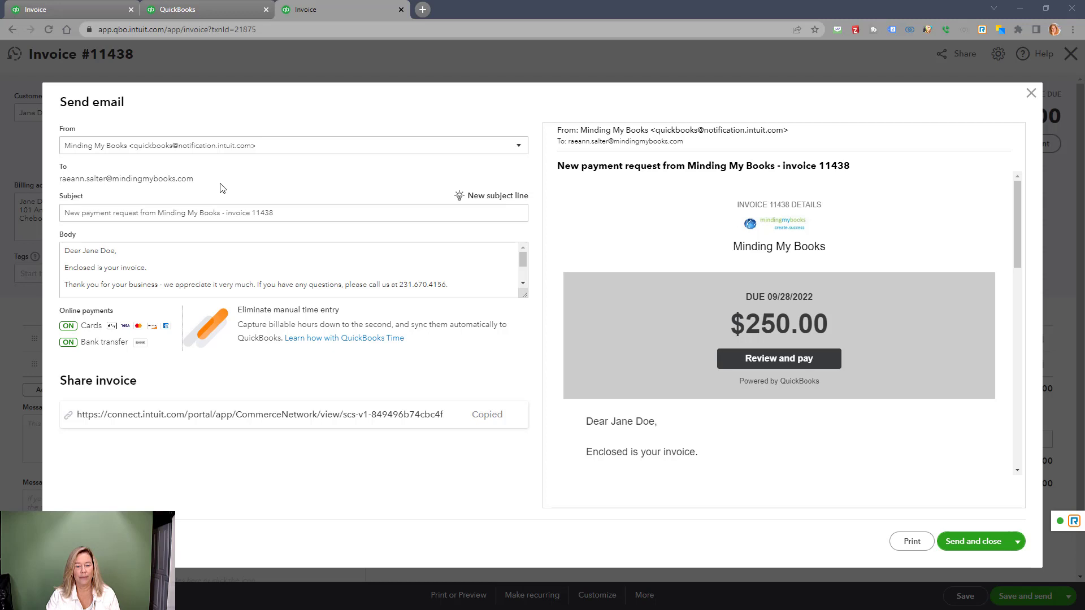
Review the invoice email's subject line and select all of its body text
{"action": "left_click", "coordinate": [395, 217]}
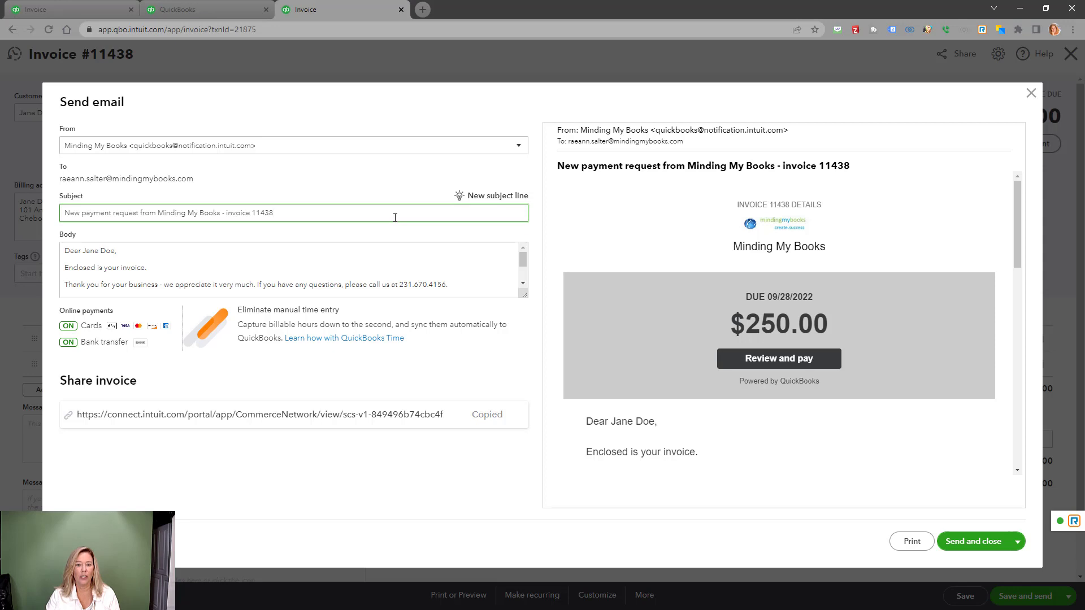
{"action": "left_click", "coordinate": [521, 283]}
{"action": "key", "text": "ctrl+a"}
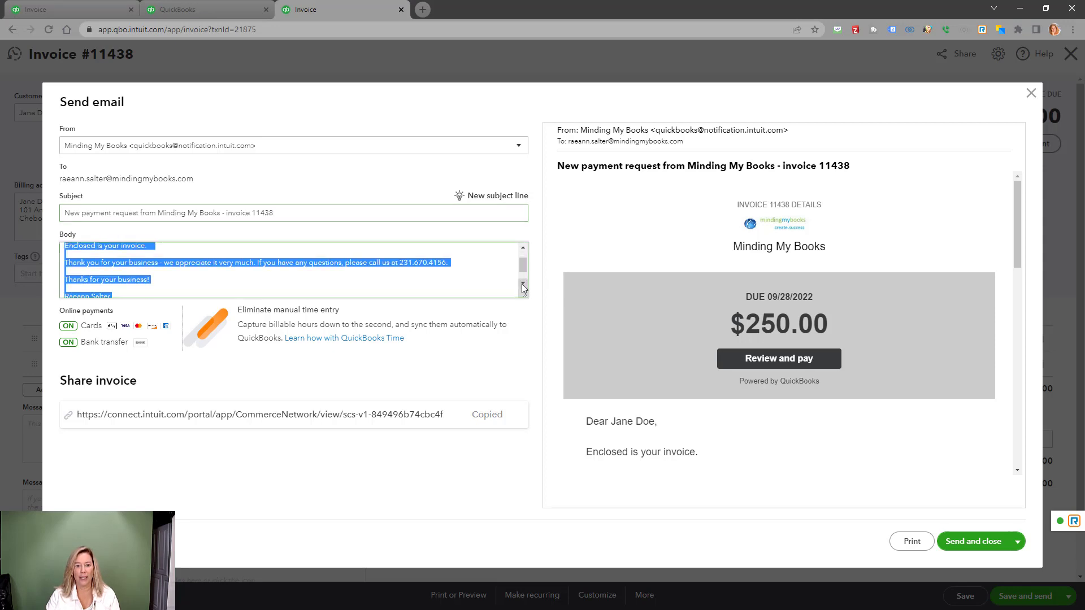
{"action": "scroll", "coordinate": [521, 284], "scroll_direction": "down", "scroll_amount": 2}
{"action": "scroll", "coordinate": [387, 278], "scroll_direction": "up", "scroll_amount": 3}
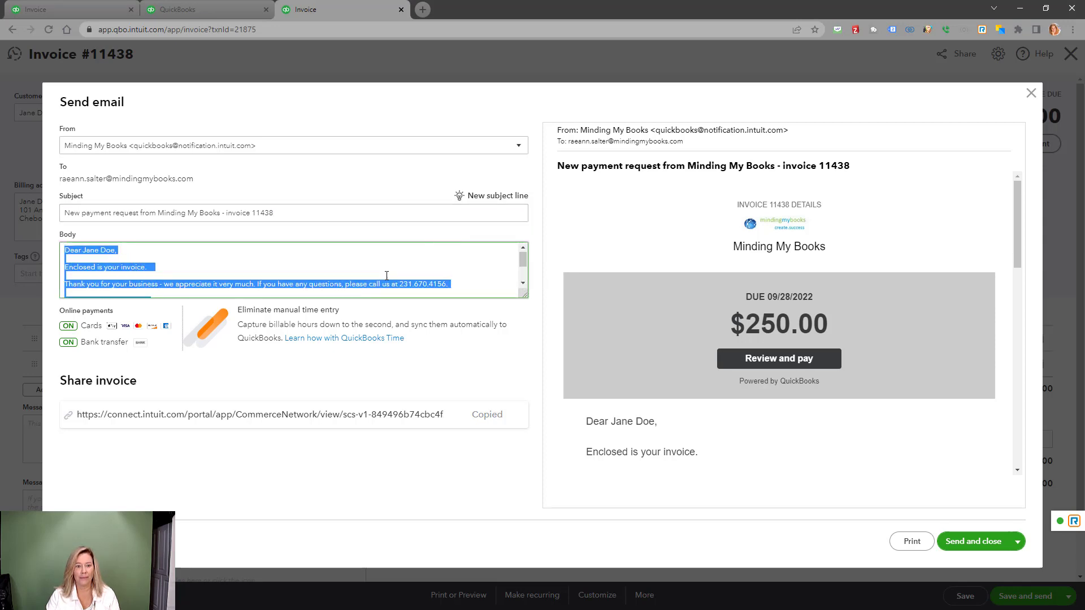
Copy invoice 11438's share link and close the Send email window
{"action": "left_click", "coordinate": [332, 258]}
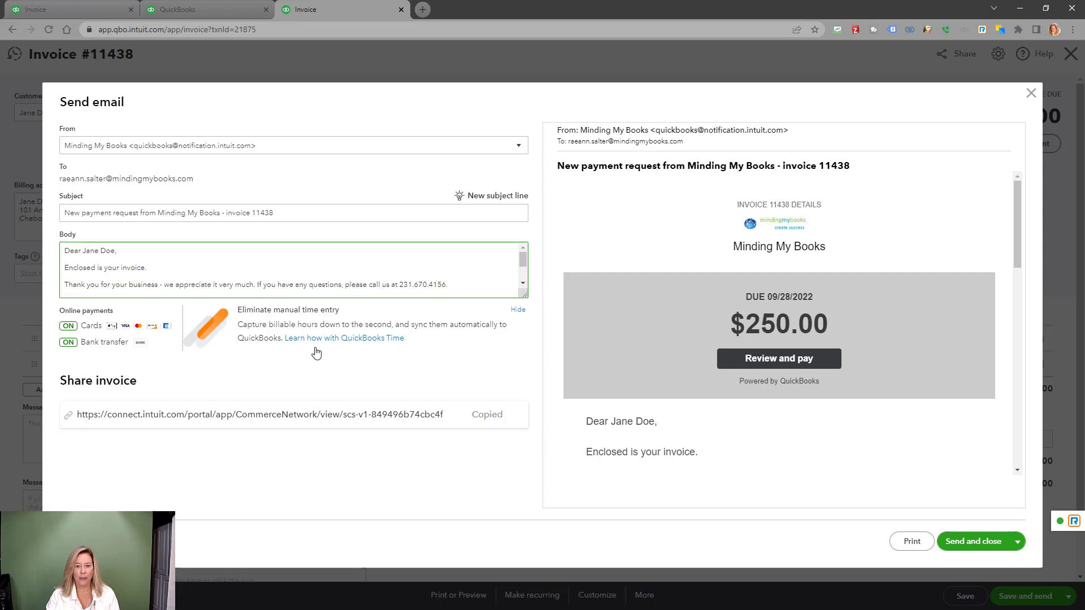
{"action": "left_click", "coordinate": [491, 418]}
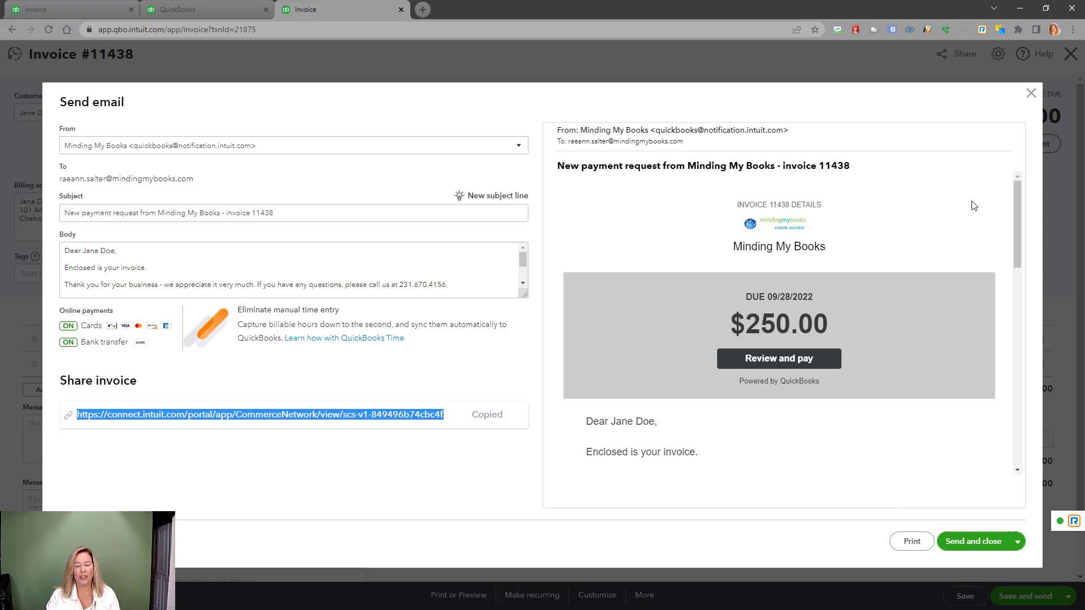
{"action": "left_click", "coordinate": [1030, 94]}
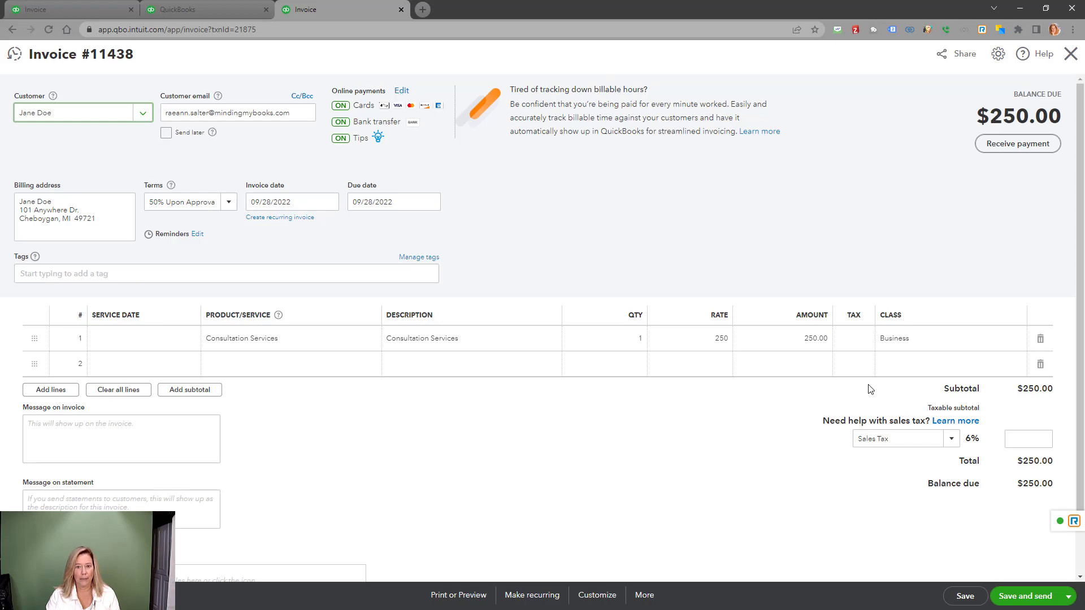
Save invoice 11438, check its PDF, then email the $250.00 invoice with Send and close
{"action": "left_click", "coordinate": [1031, 602]}
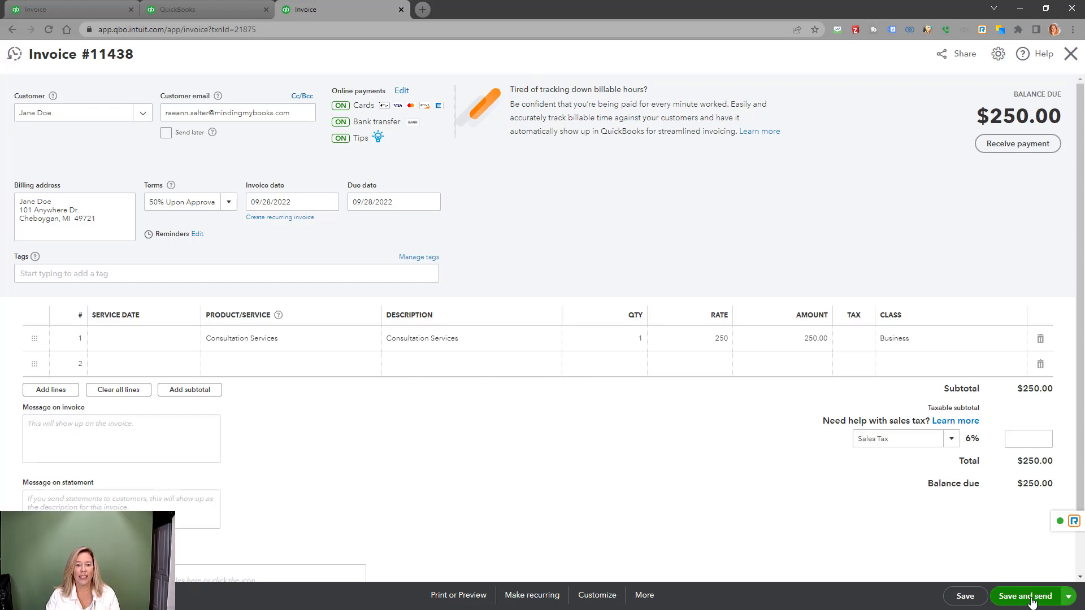
{"action": "left_click", "coordinate": [1031, 602]}
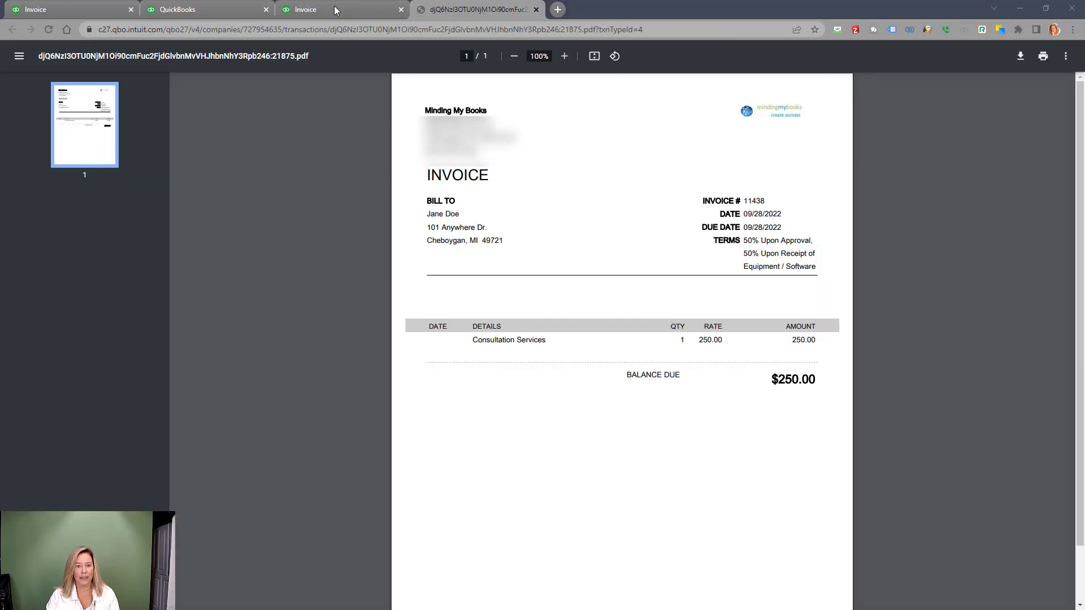
{"action": "left_click", "coordinate": [334, 9]}
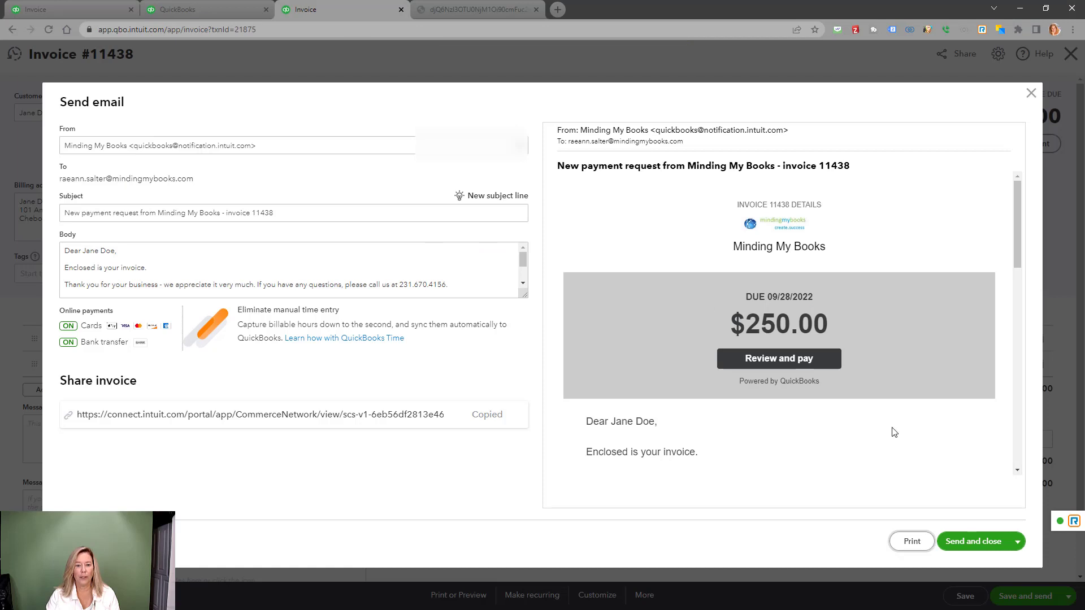
{"action": "left_click", "coordinate": [1017, 542]}
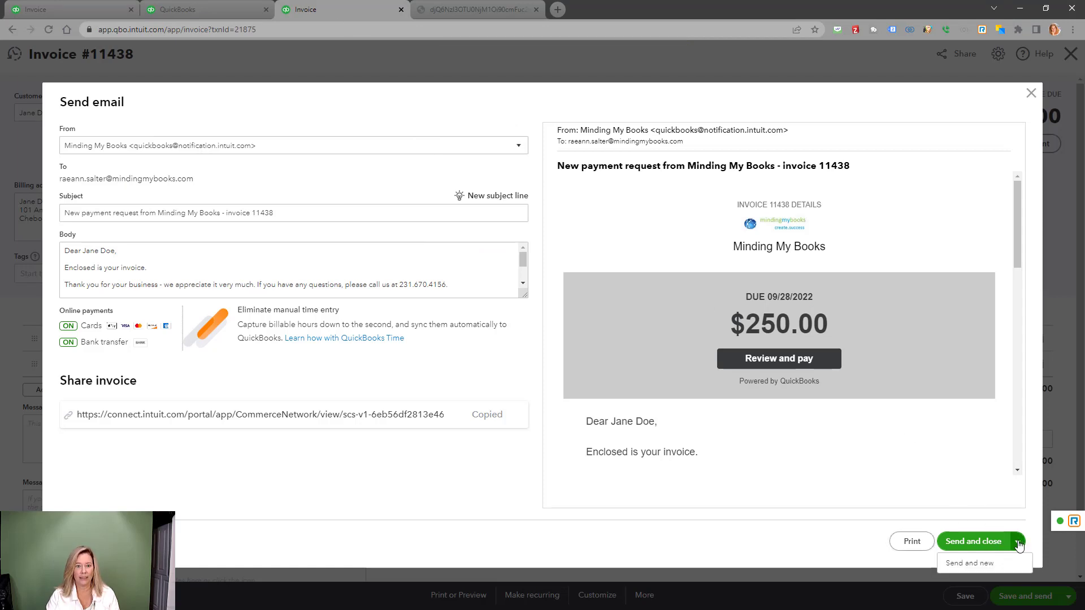
{"action": "left_click", "coordinate": [973, 541]}
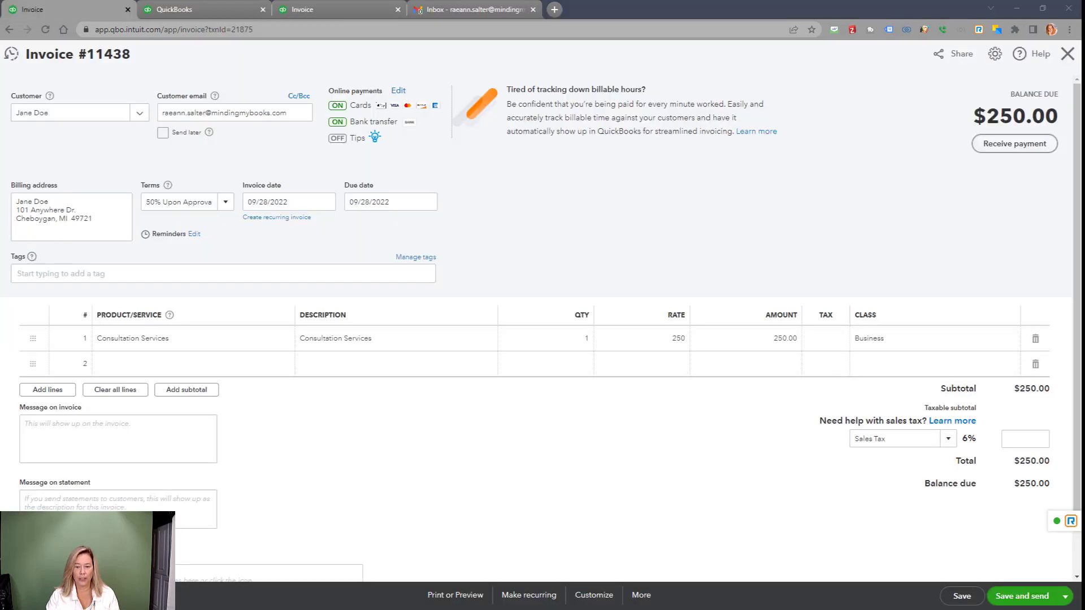
Open the invoice 11438 email in Gmail and follow Review and pay to the payment page
{"action": "left_click", "coordinate": [477, 10]}
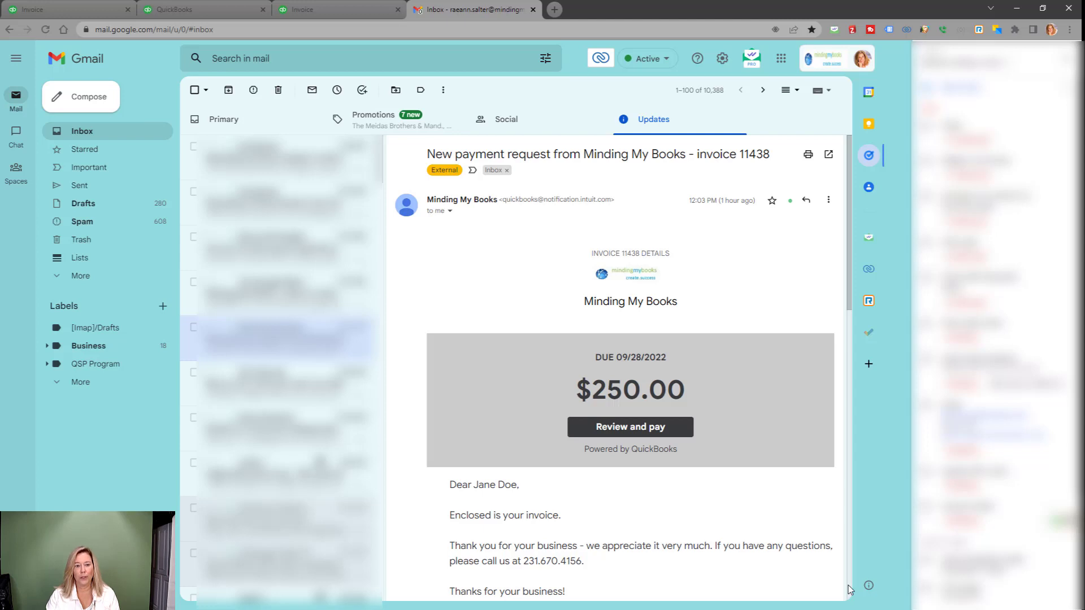
{"action": "scroll", "coordinate": [850, 589], "scroll_direction": "down", "scroll_amount": 2}
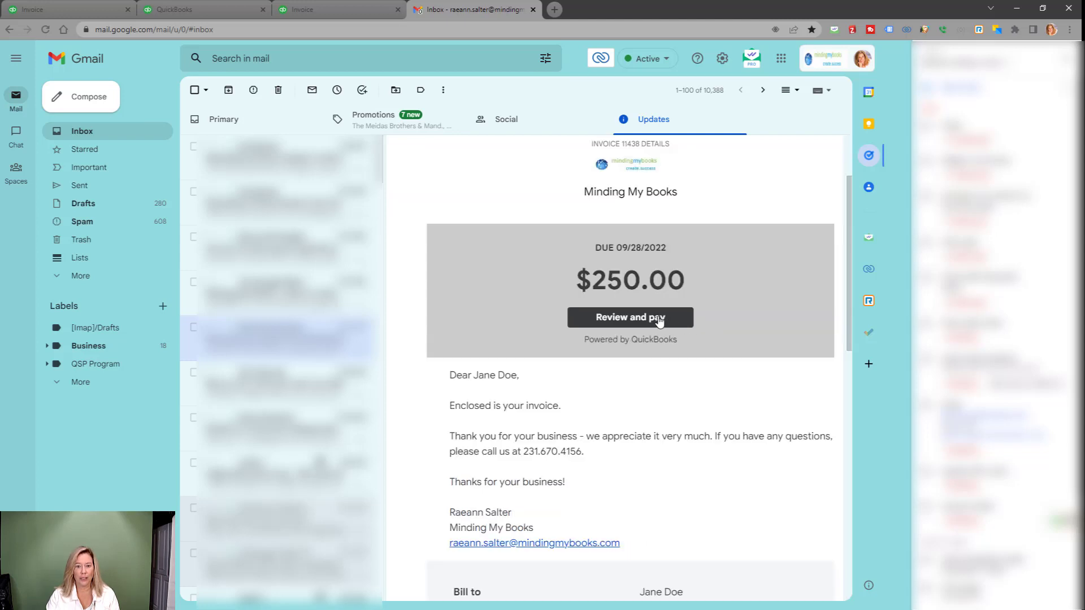
{"action": "left_click", "coordinate": [630, 317]}
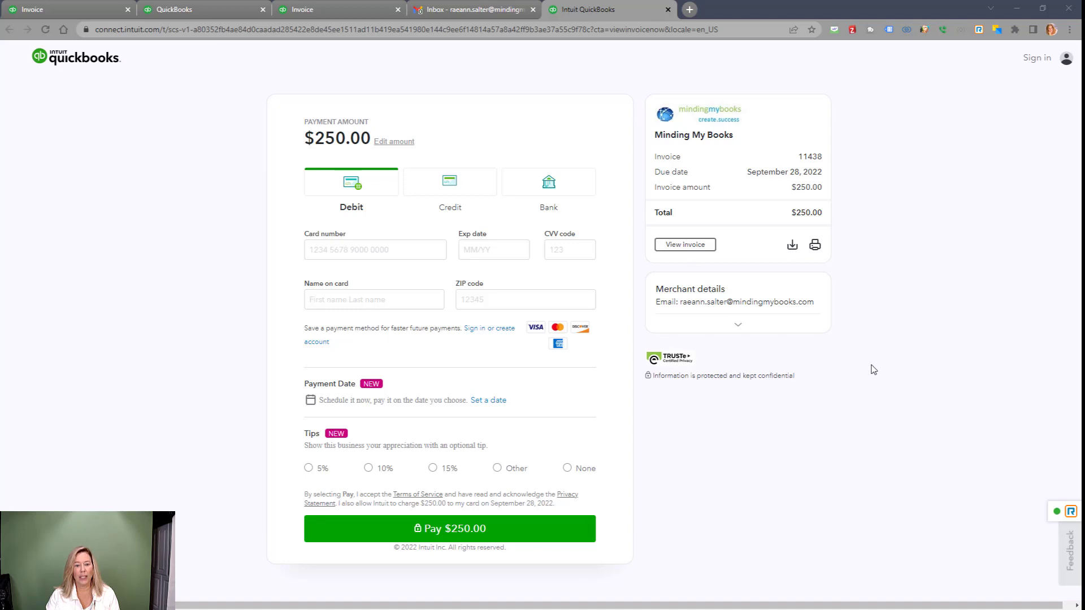
{"action": "left_click", "coordinate": [737, 324]}
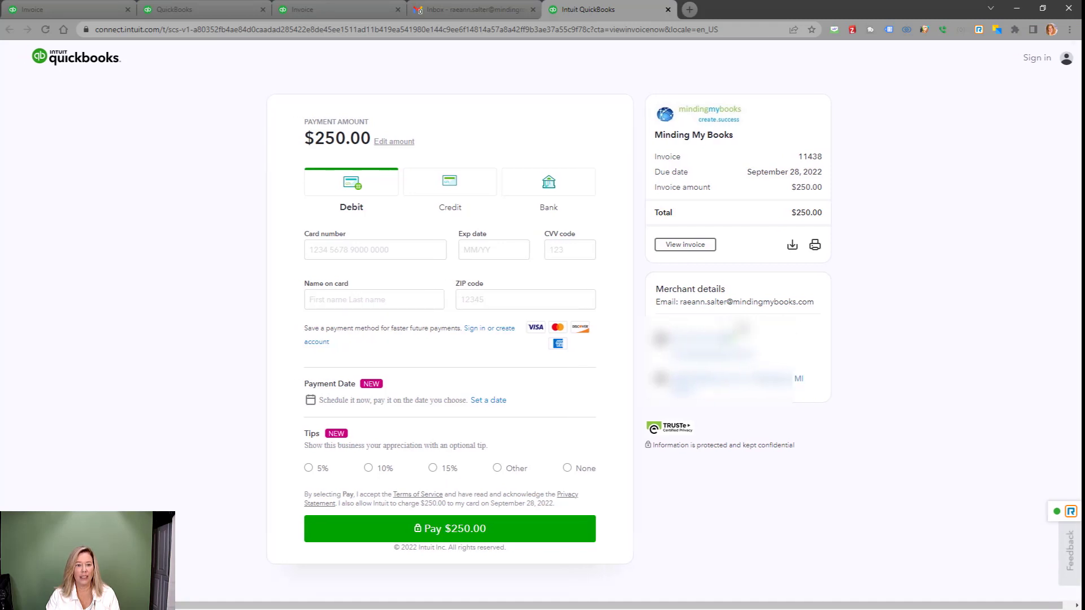
{"action": "left_click", "coordinate": [737, 326]}
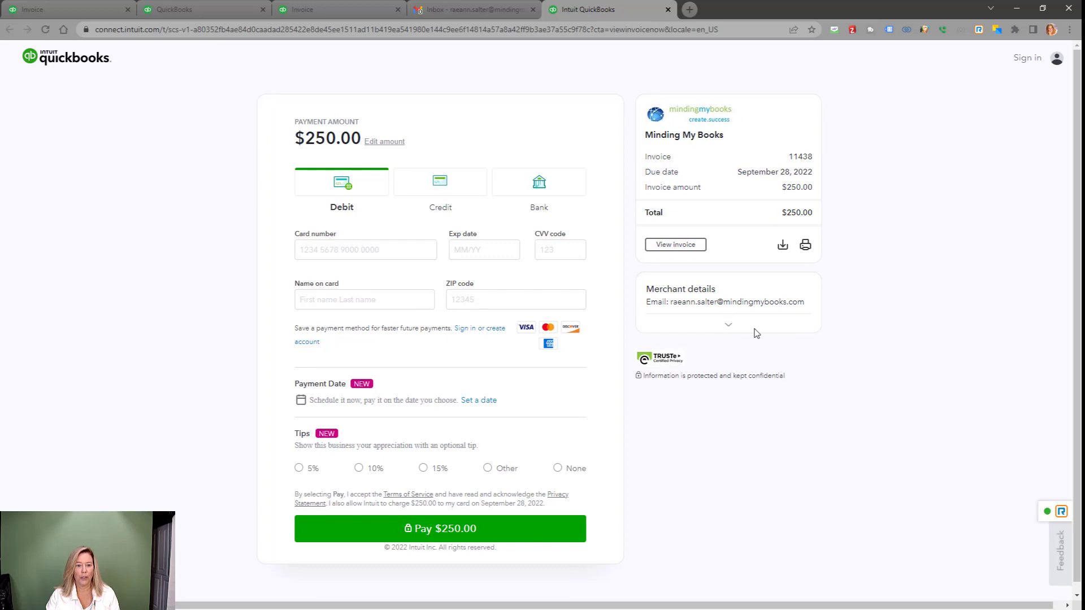
{"action": "left_click", "coordinate": [385, 143]}
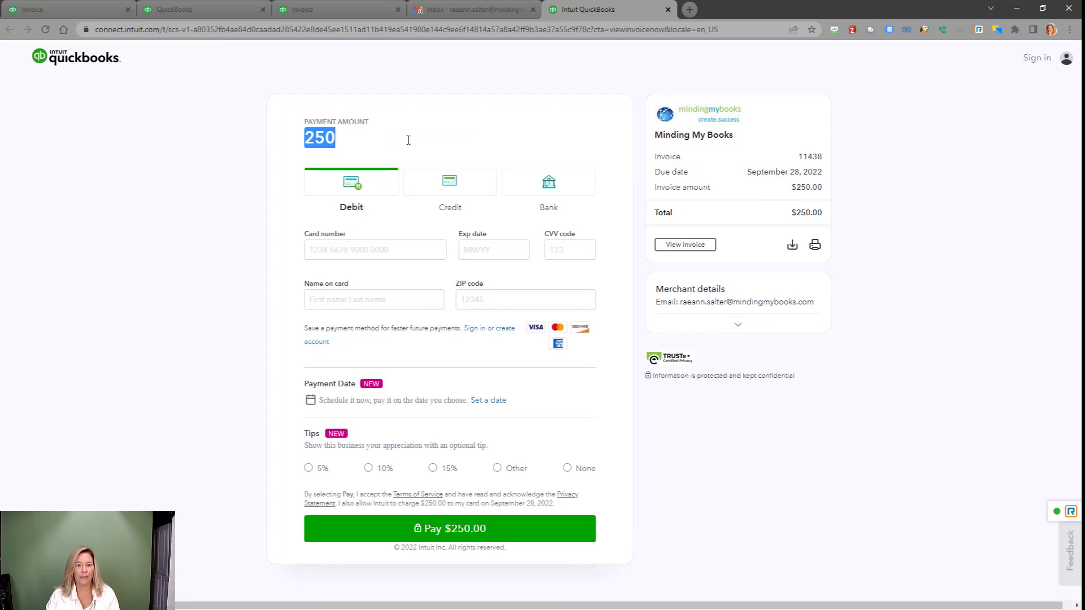
{"action": "type", "text": "150"}
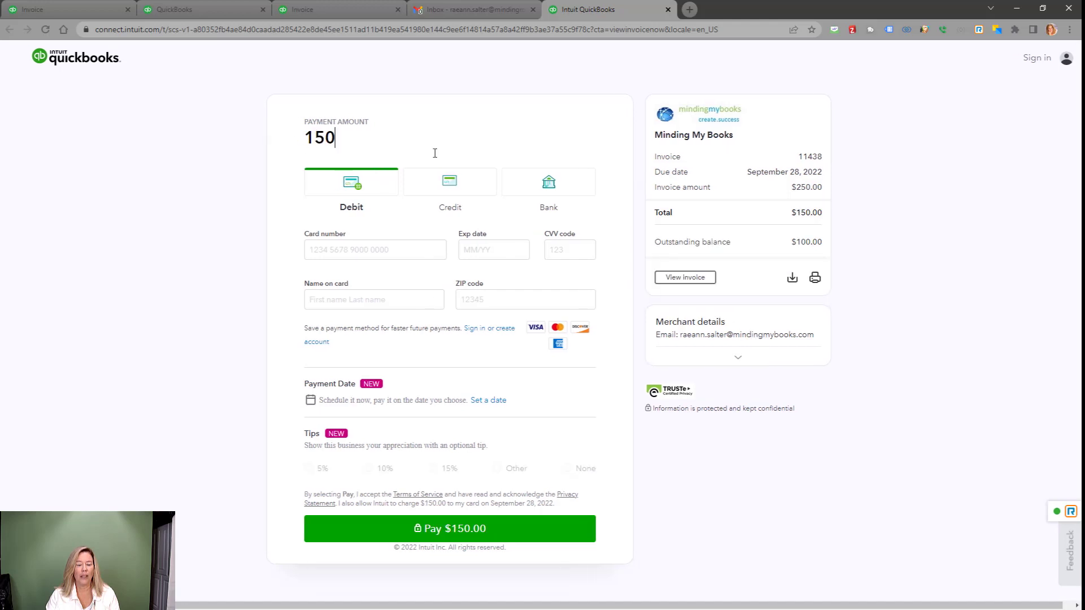
{"action": "left_click", "coordinate": [159, 282]}
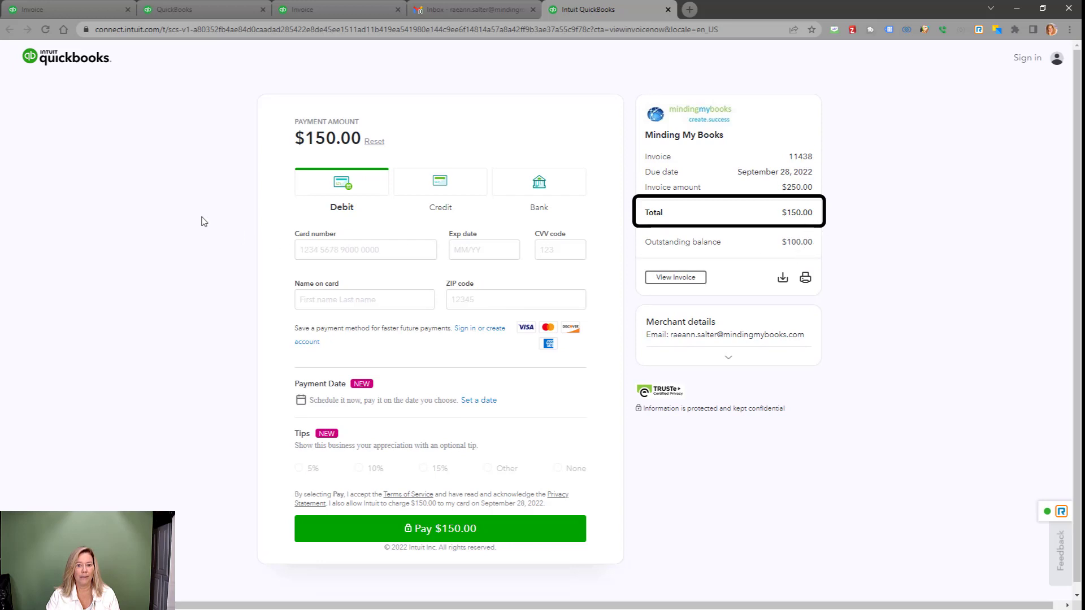
{"action": "left_click", "coordinate": [381, 144]}
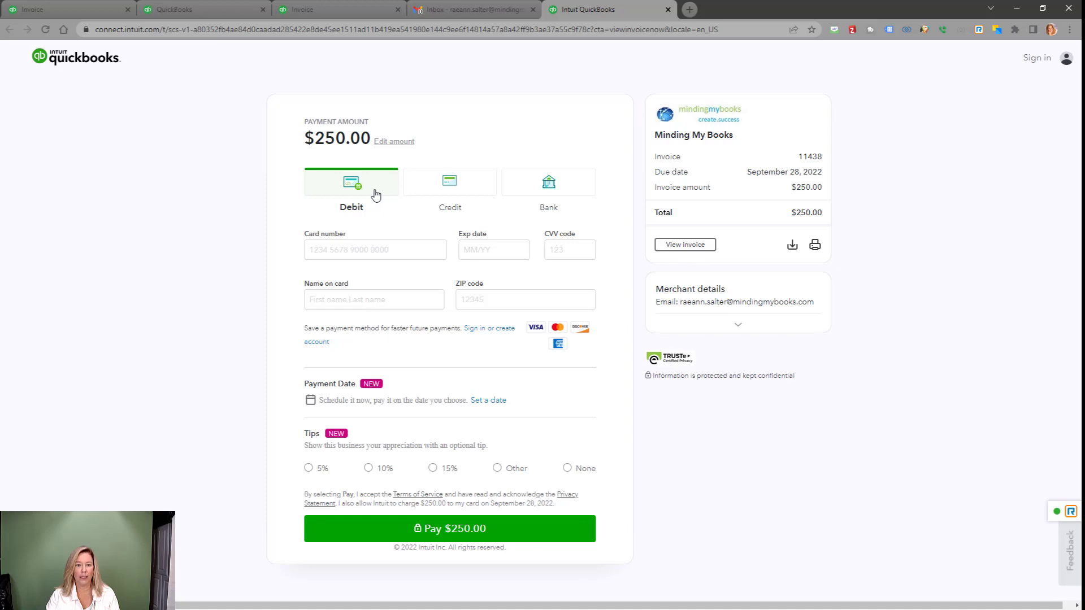
Try the credit card and bank payment options, then open and dismiss the Set a payment date popup
{"action": "left_click", "coordinate": [480, 195]}
{"action": "left_click", "coordinate": [543, 189]}
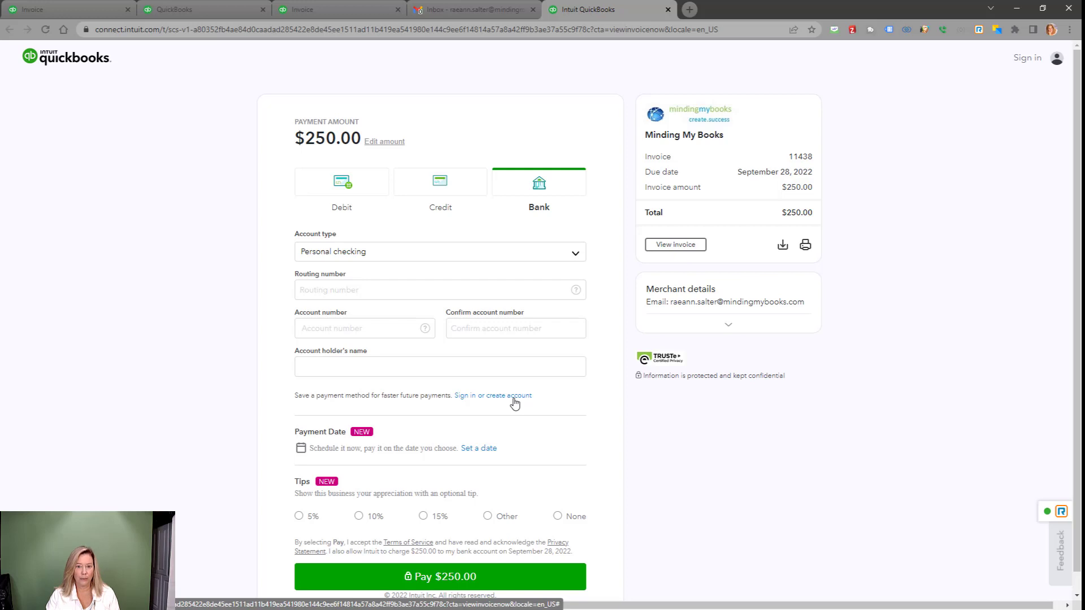
{"action": "left_click", "coordinate": [490, 452]}
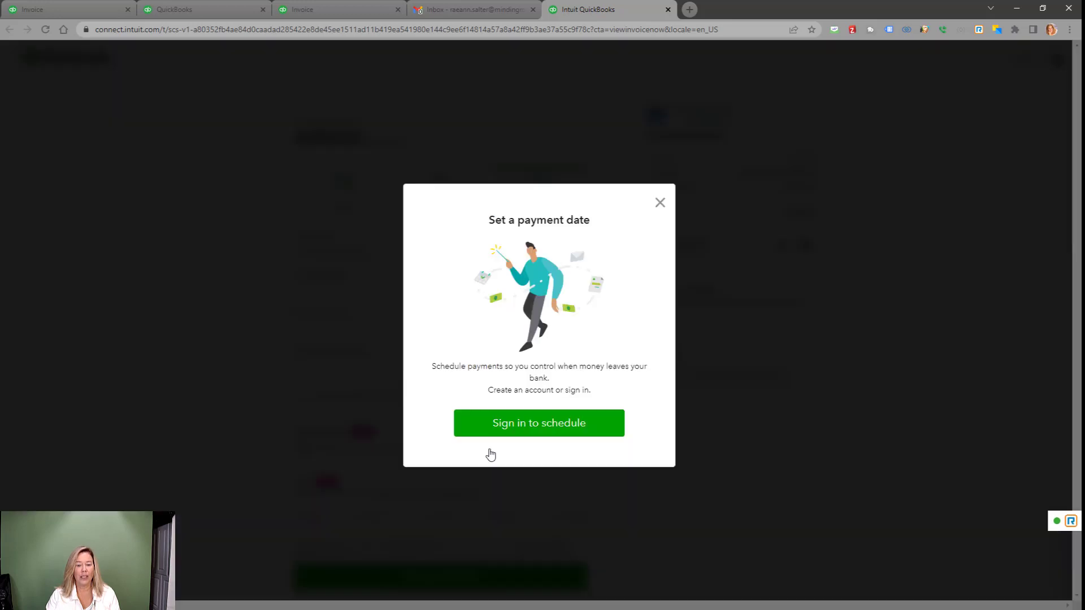
{"action": "left_click", "coordinate": [659, 203]}
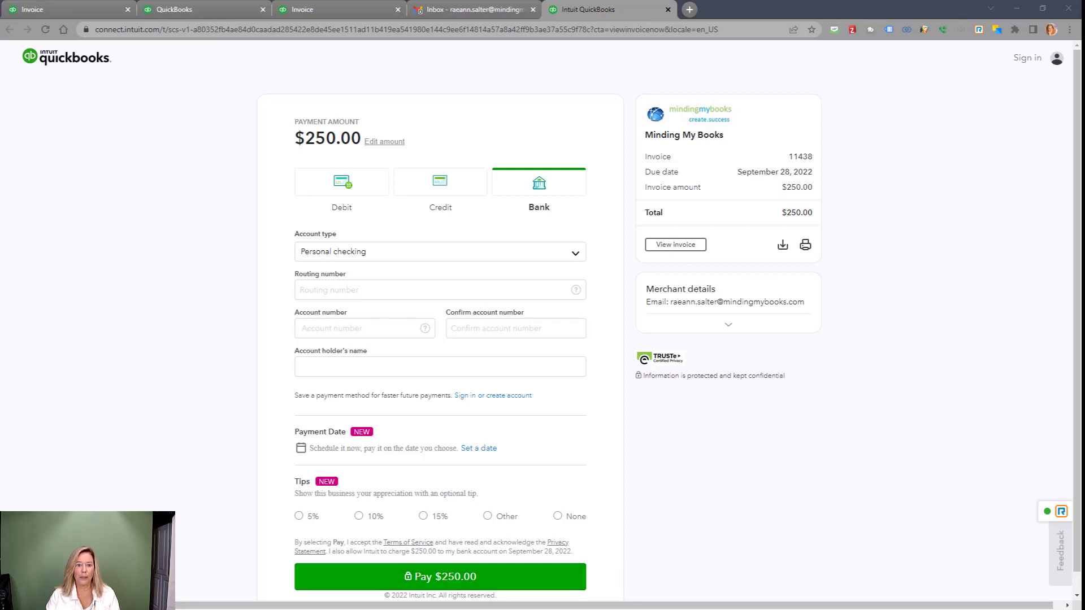
Start Receive payment on invoice 11438 and set the payment method to MasterCard
{"action": "left_click", "coordinate": [66, 10]}
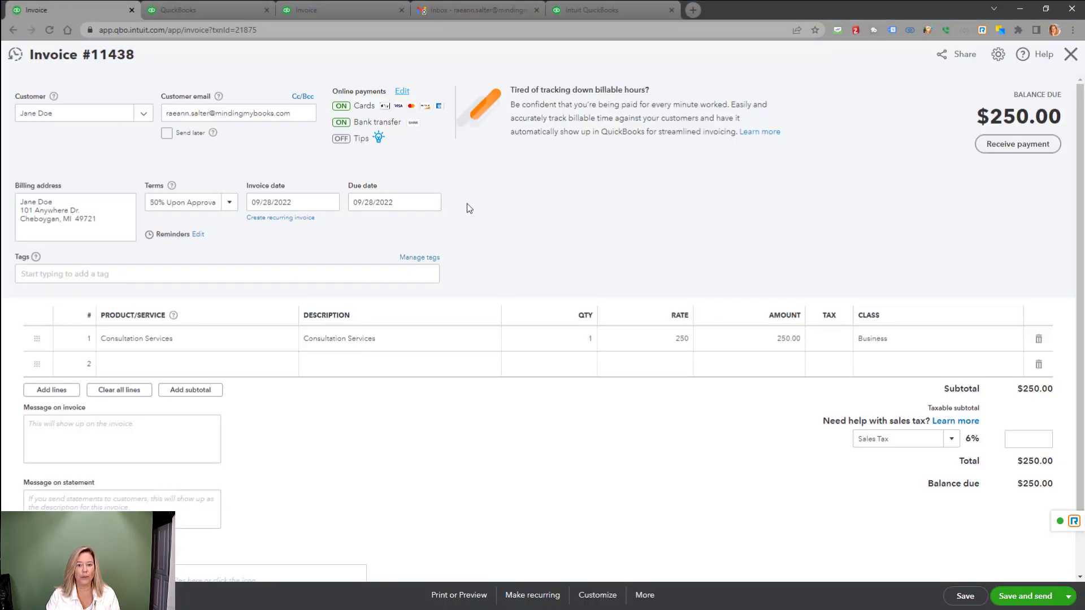
{"action": "left_click", "coordinate": [1024, 146]}
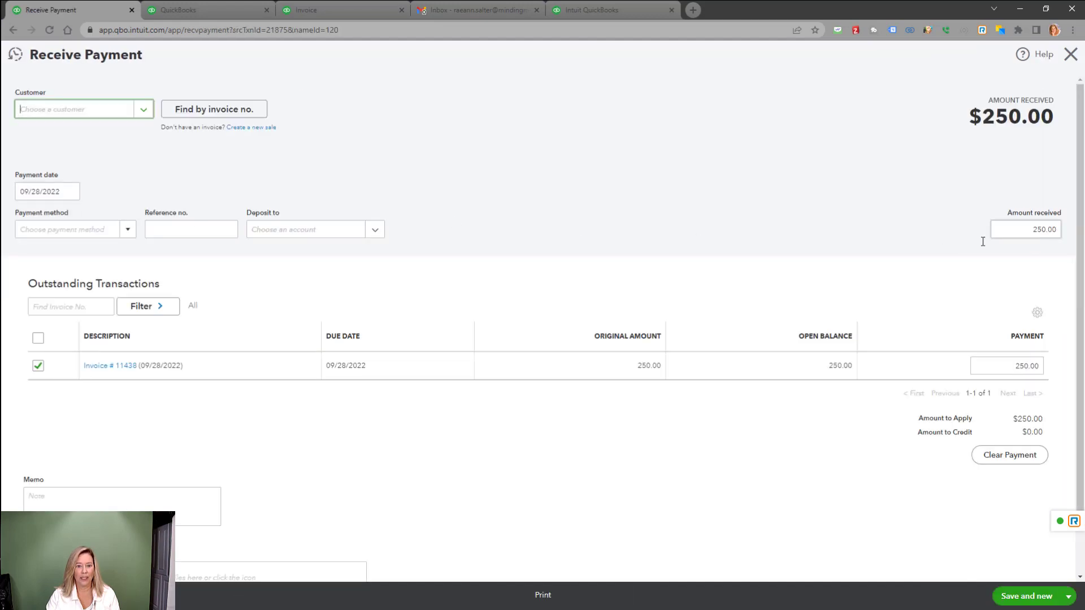
{"action": "left_click", "coordinate": [124, 233]}
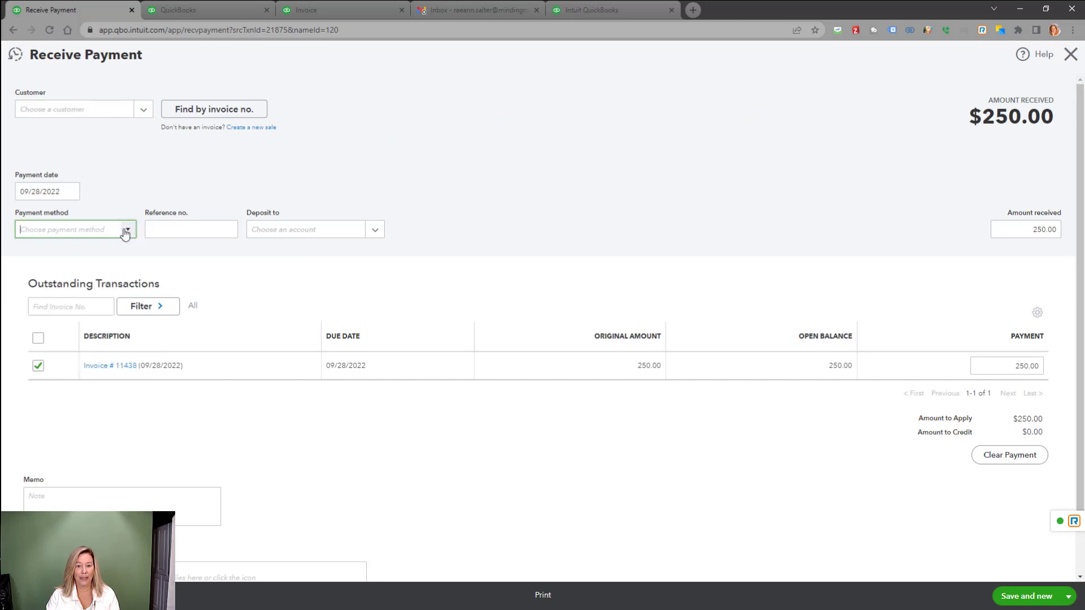
{"action": "left_click", "coordinate": [125, 232]}
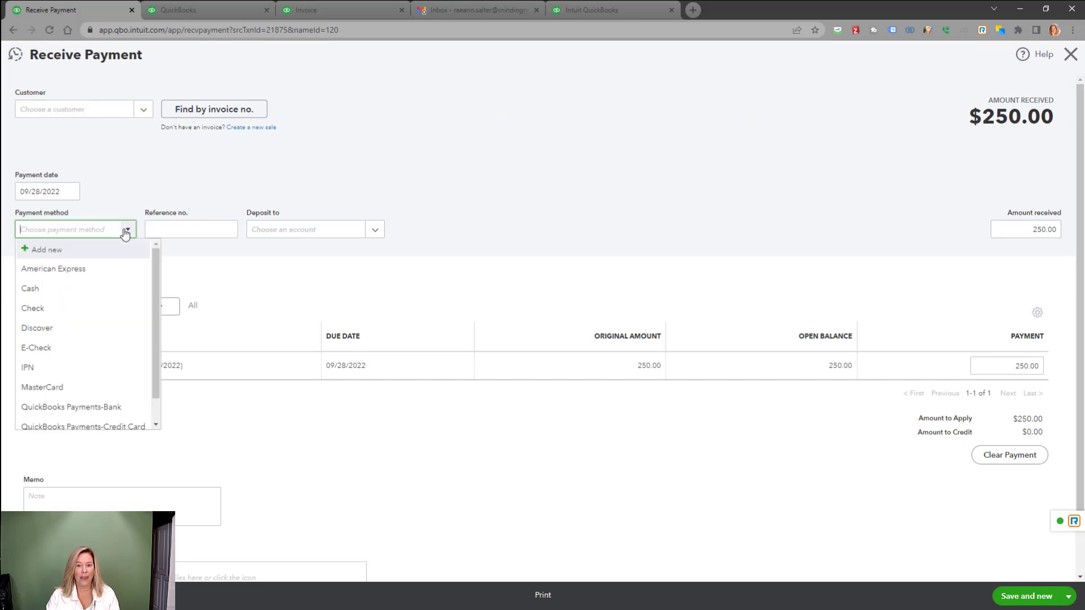
{"action": "left_click", "coordinate": [155, 427]}
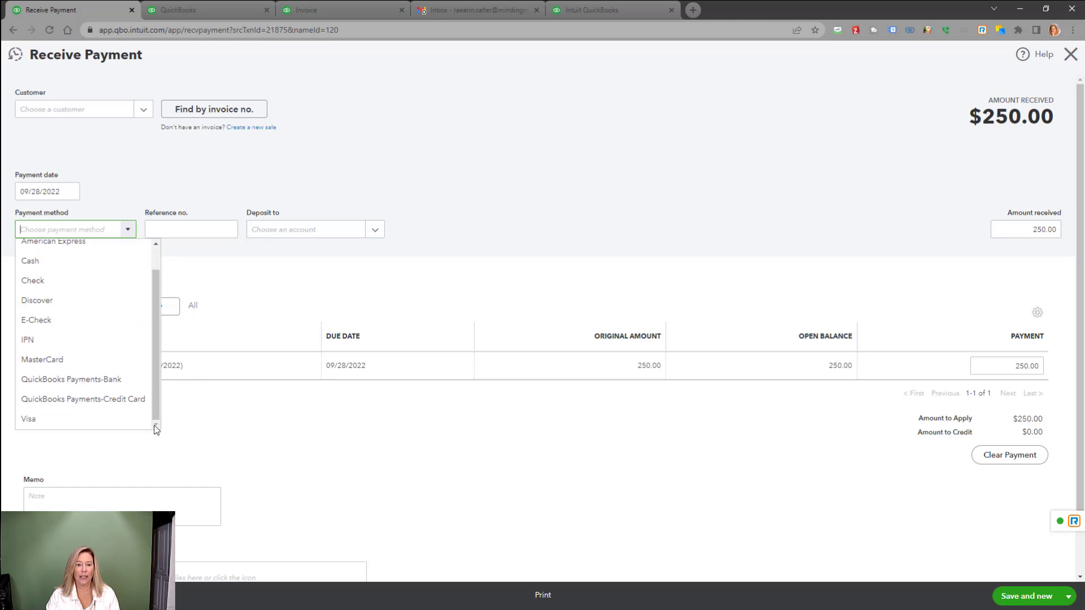
{"action": "left_click", "coordinate": [155, 247]}
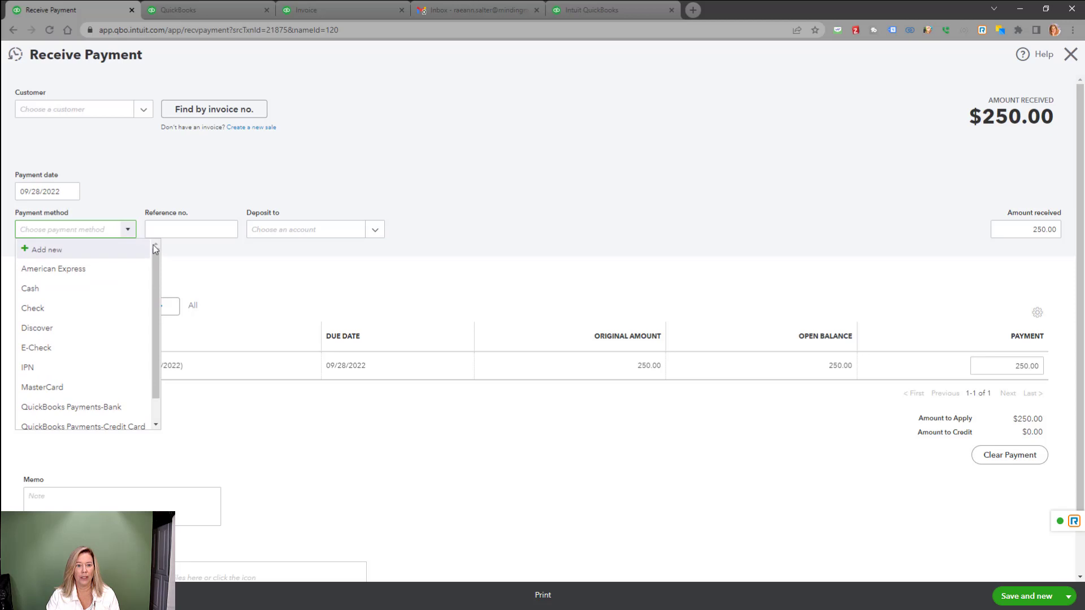
{"action": "left_click", "coordinate": [61, 389]}
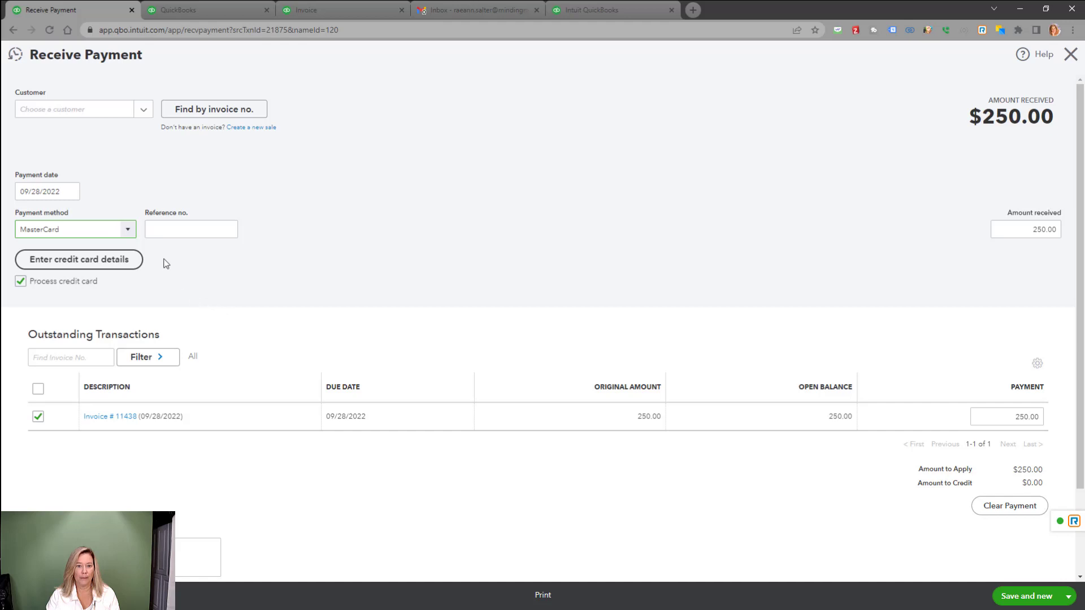
{"action": "left_click", "coordinate": [129, 232]}
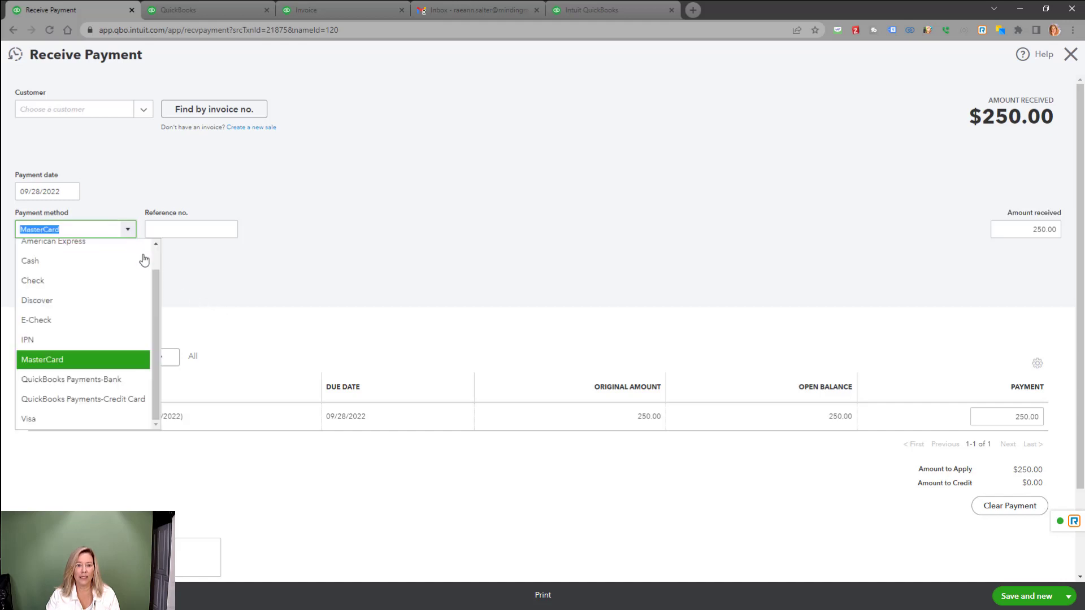
{"action": "scroll", "coordinate": [159, 255], "scroll_direction": "up", "scroll_amount": 1}
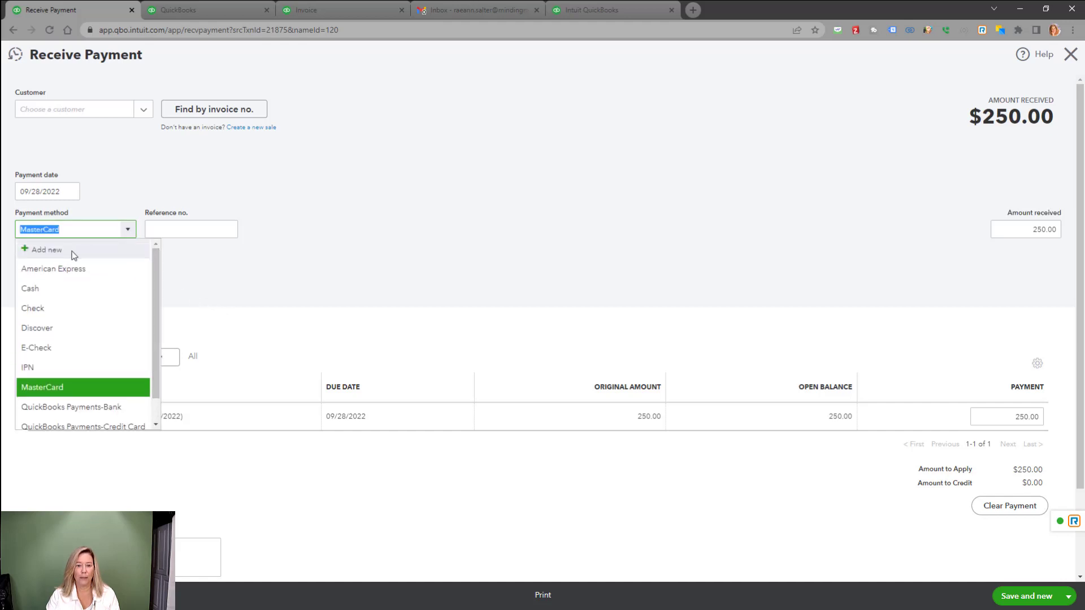
{"action": "left_click", "coordinate": [127, 230]}
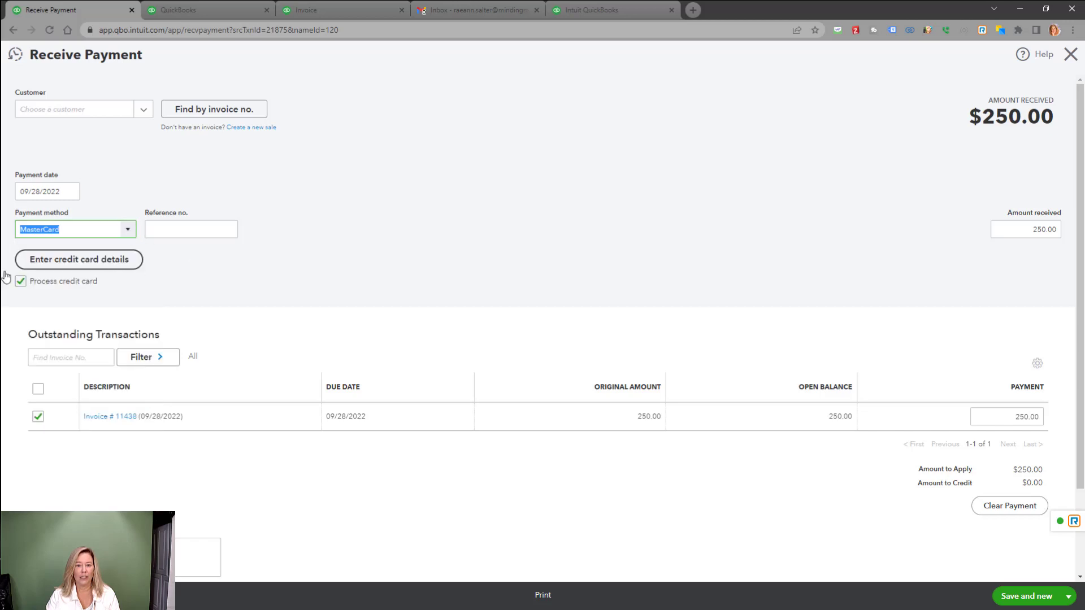
Open the credit card details form, tick Use this credit card in the future, then close it
{"action": "left_click", "coordinate": [82, 263]}
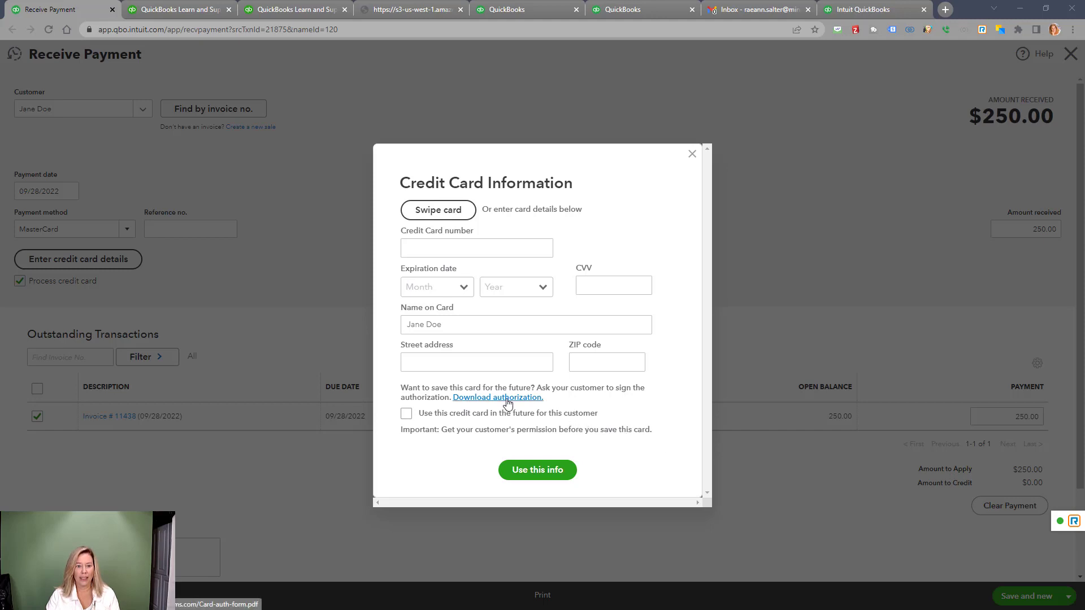
{"action": "left_click", "coordinate": [407, 414]}
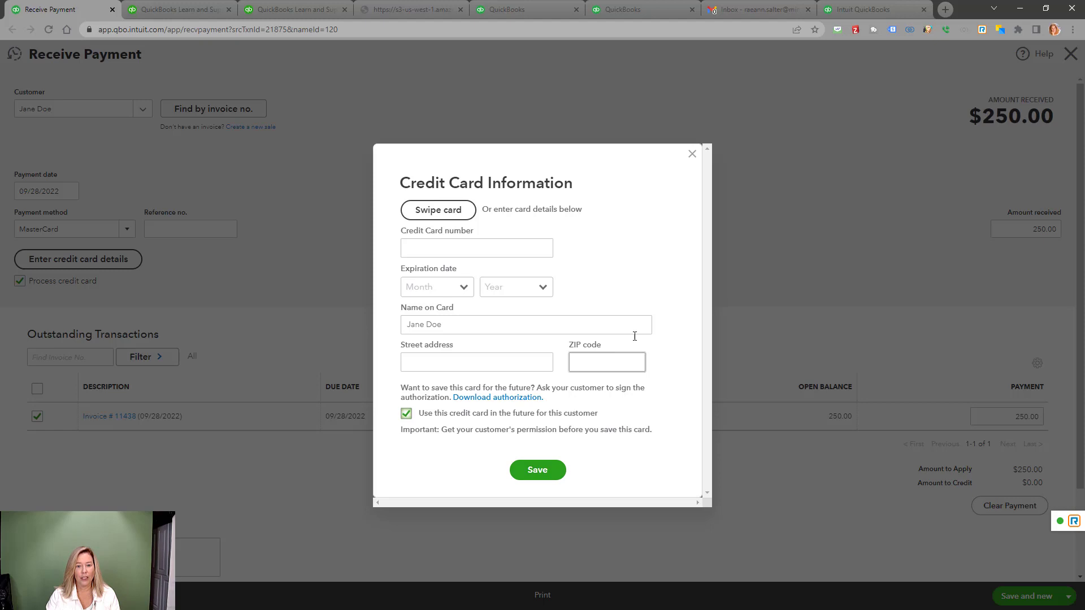
{"action": "left_click", "coordinate": [692, 154]}
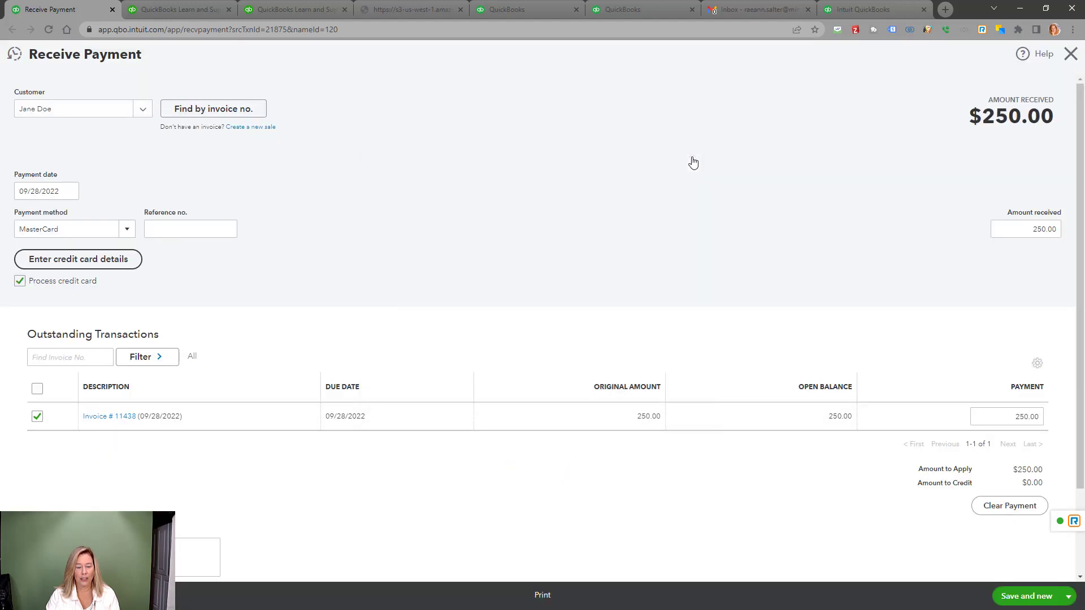
Change the payment method to QuickBooks Payments-Bank and open the bank info form
{"action": "left_click", "coordinate": [128, 233]}
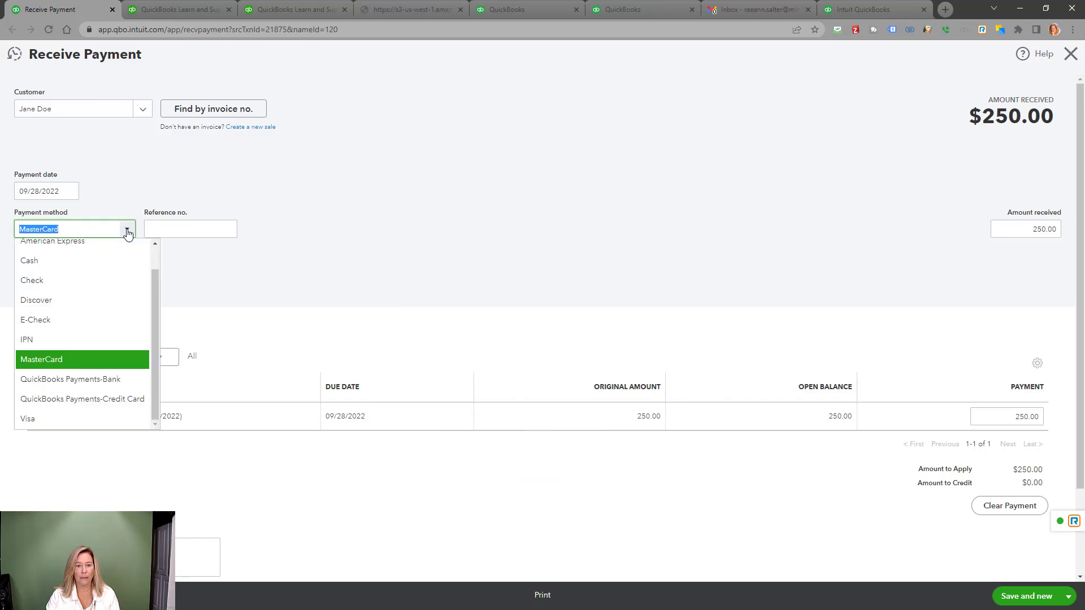
{"action": "left_click", "coordinate": [106, 380]}
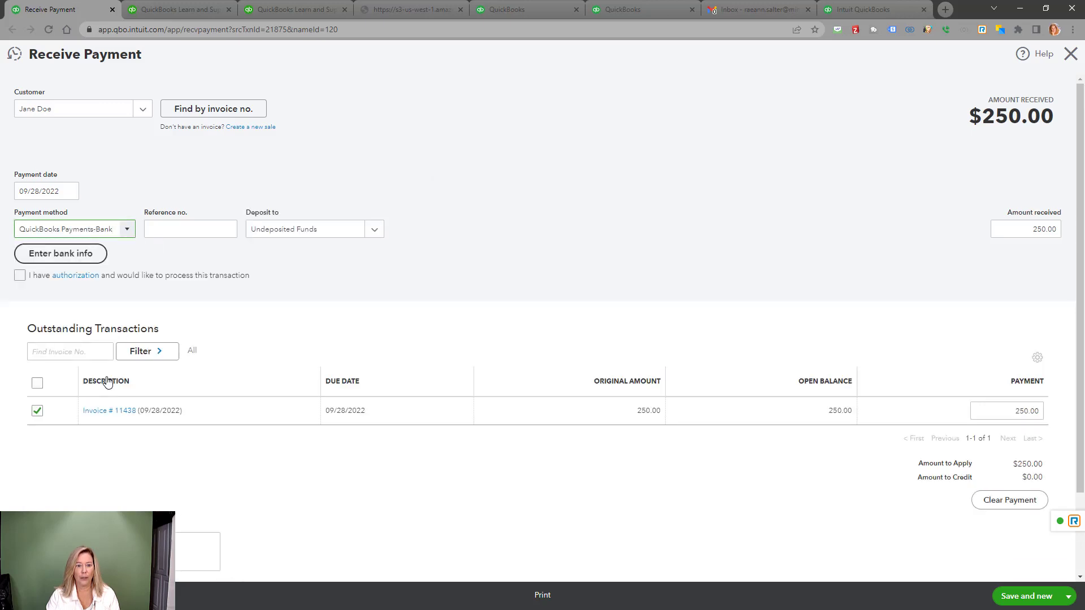
{"action": "left_click", "coordinate": [95, 260]}
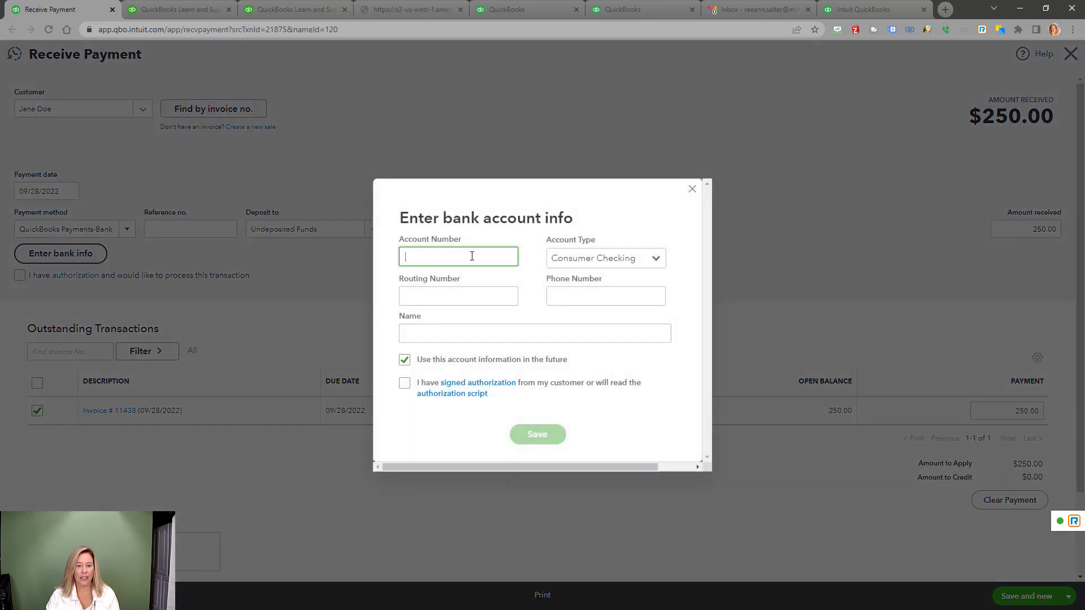
Keep Consumer Checking as account type and step through account, routing, phone and name fields
{"action": "left_click", "coordinate": [657, 258]}
{"action": "left_click", "coordinate": [656, 259]}
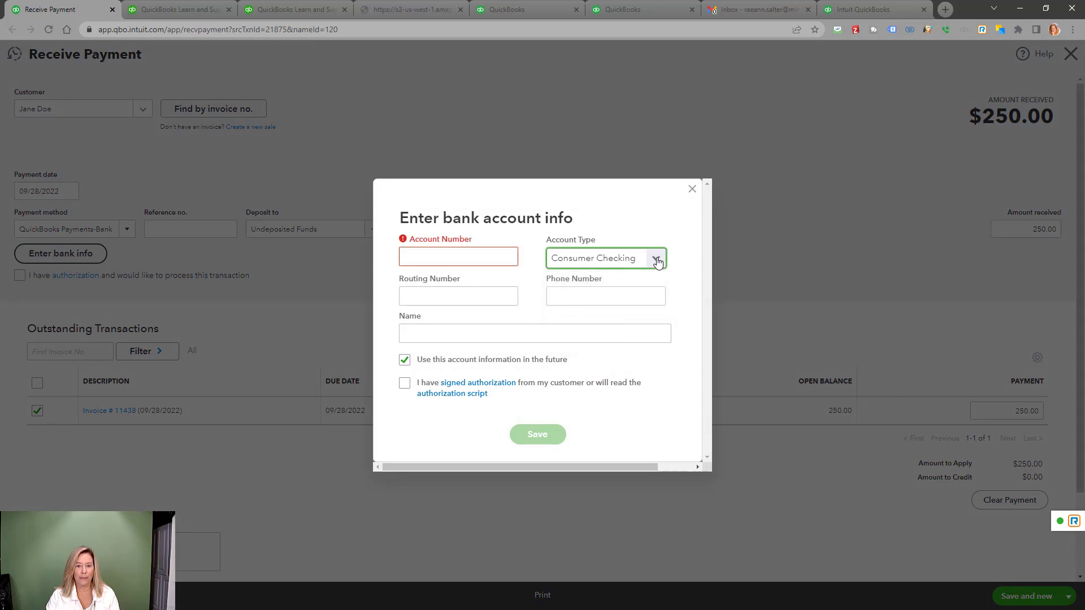
{"action": "left_click", "coordinate": [490, 295]}
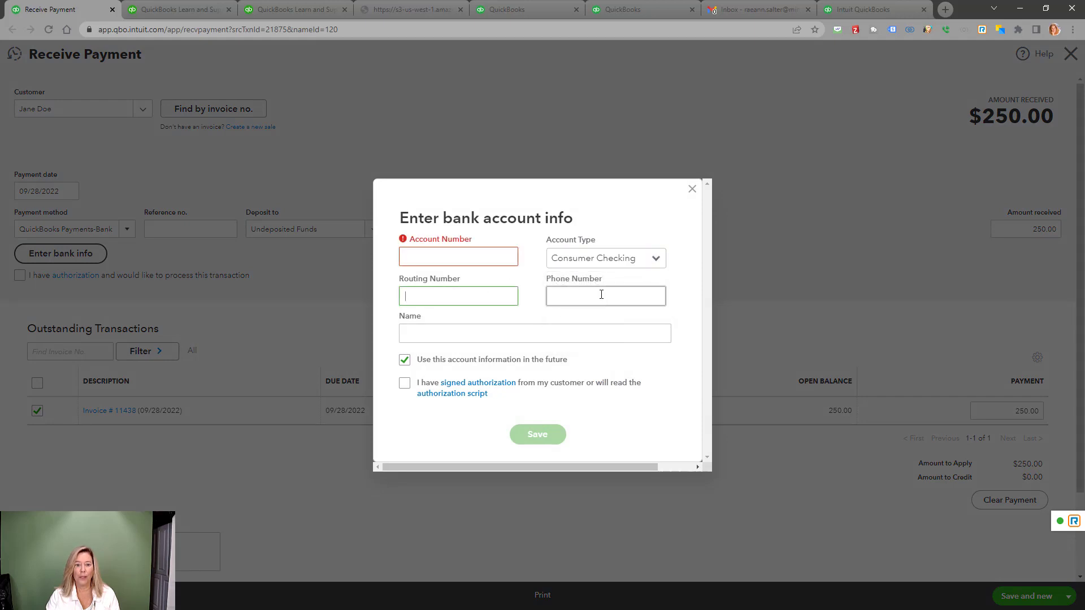
{"action": "left_click", "coordinate": [573, 295]}
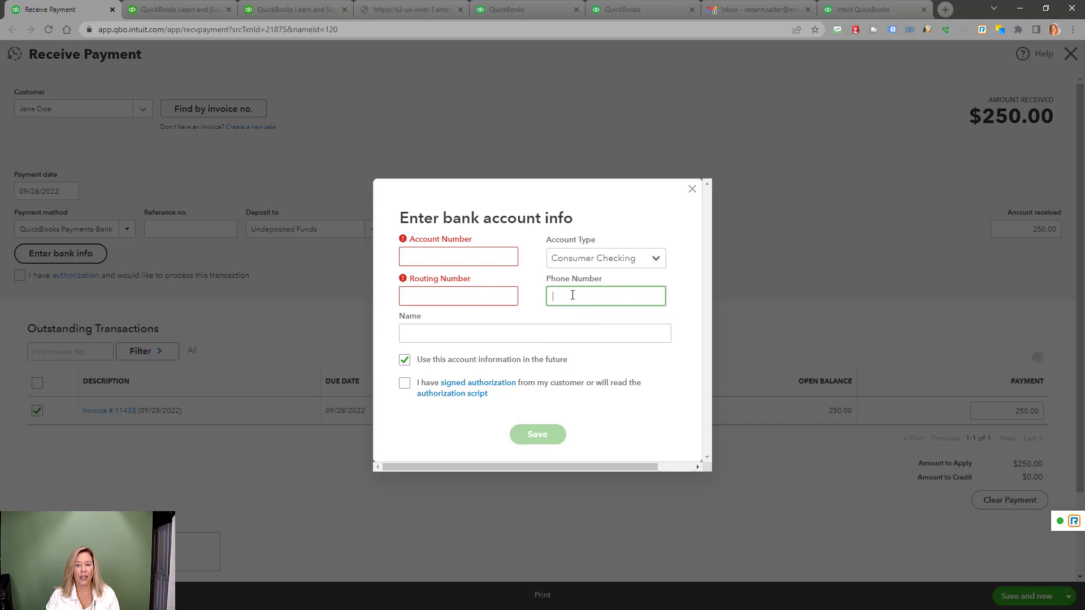
{"action": "left_click", "coordinate": [426, 337]}
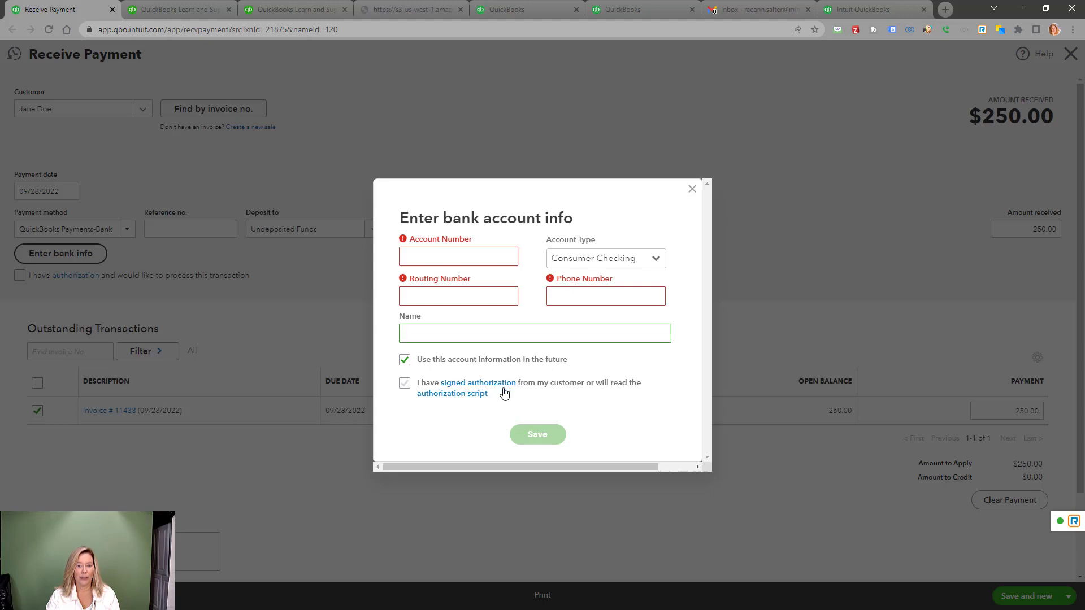
Tick the signed authorization box, close the invoice, and expand the 03/16/2022 QuickBooks Payments deposit
{"action": "left_click", "coordinate": [406, 387]}
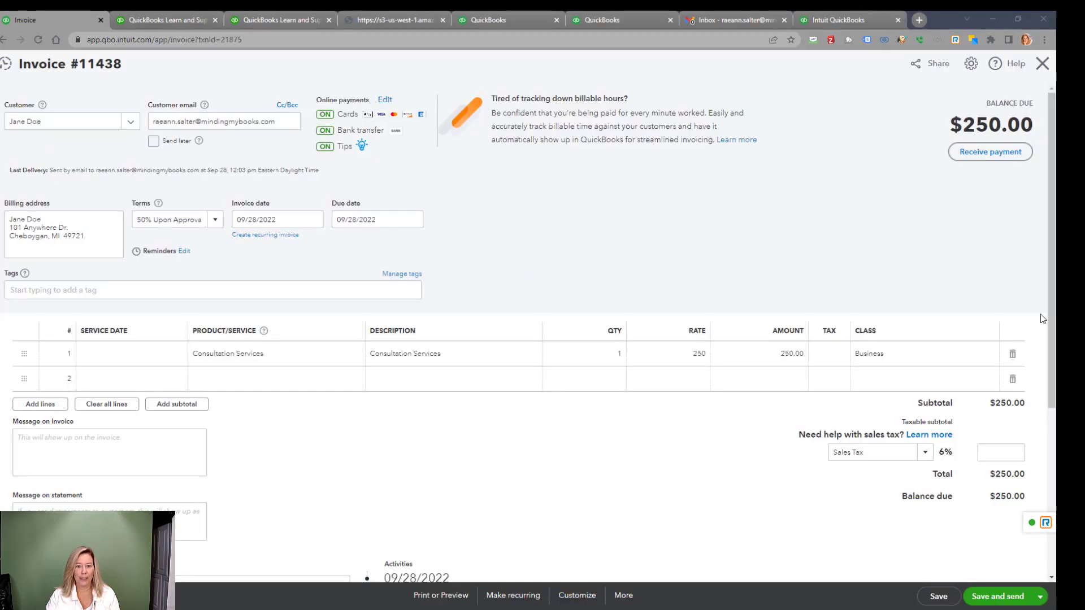
{"action": "left_click", "coordinate": [1042, 65]}
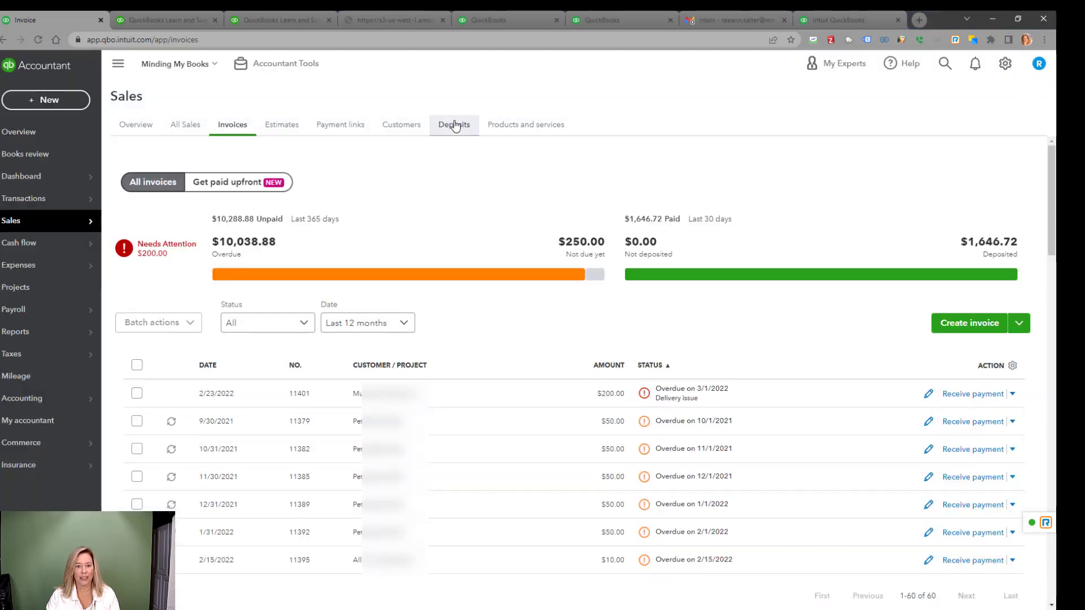
{"action": "left_click", "coordinate": [456, 125]}
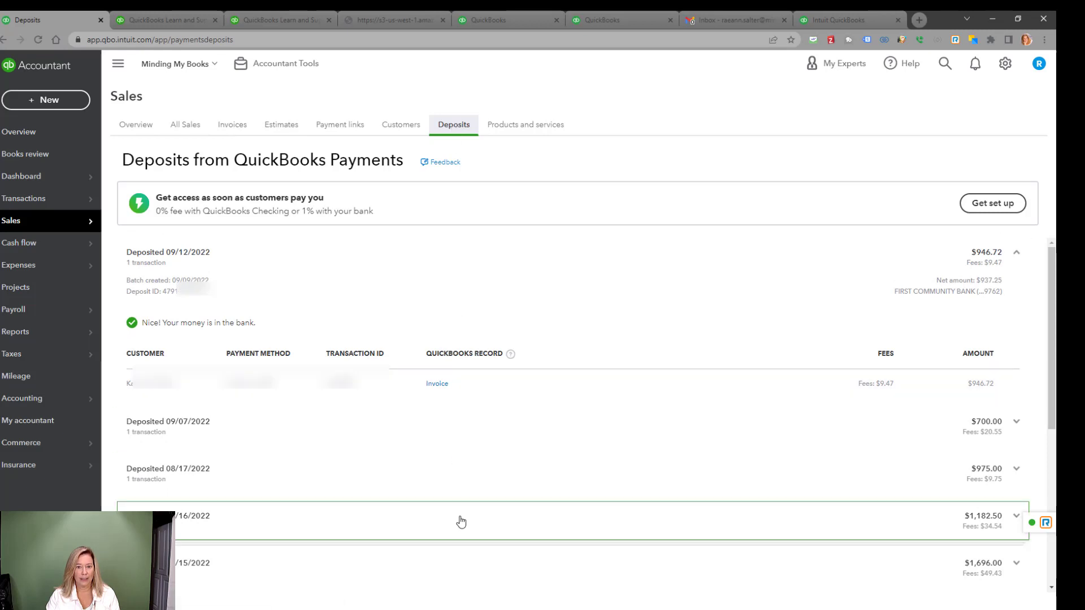
{"action": "left_click", "coordinate": [595, 532]}
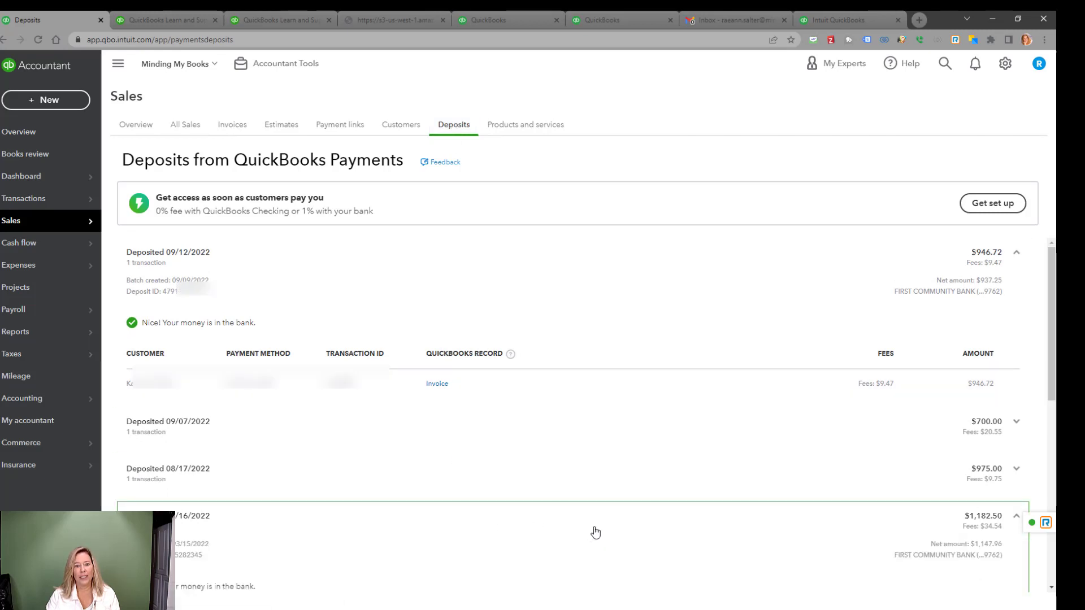